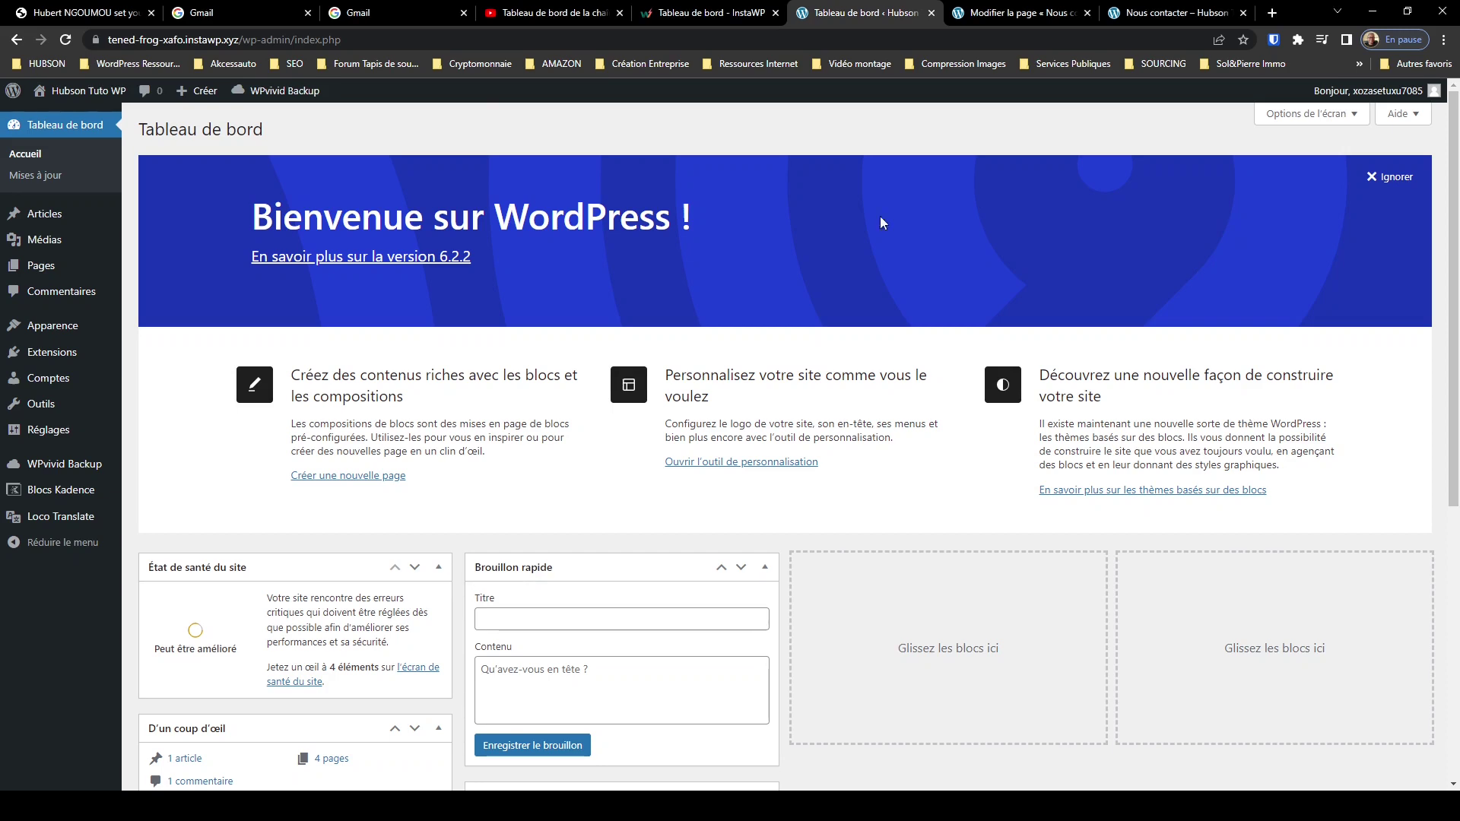
- Examine the contact form in the Nous contacter page editor and in its preview
left_click(1039, 14)
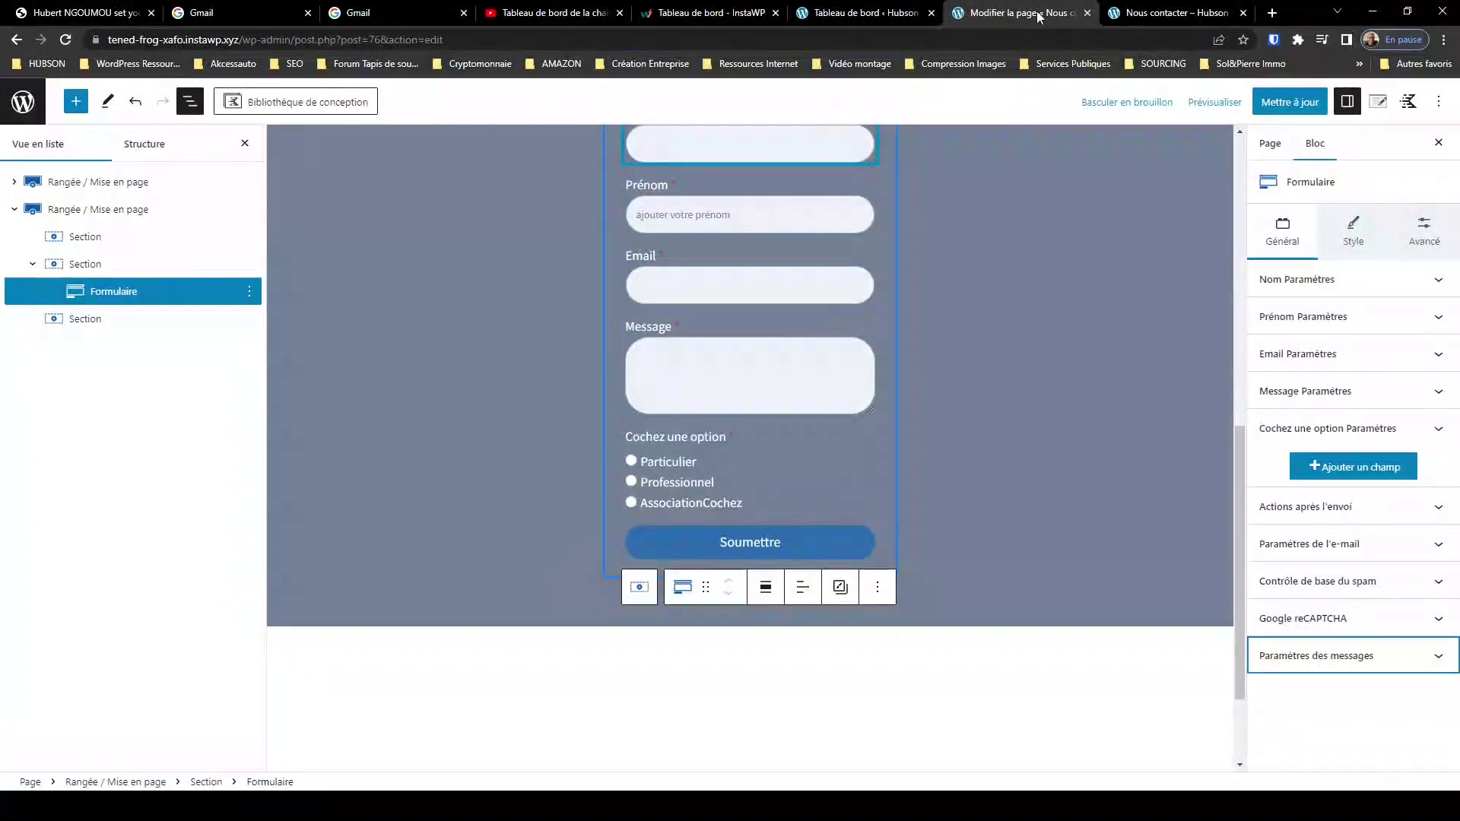
scroll(392, 502, "up", 2)
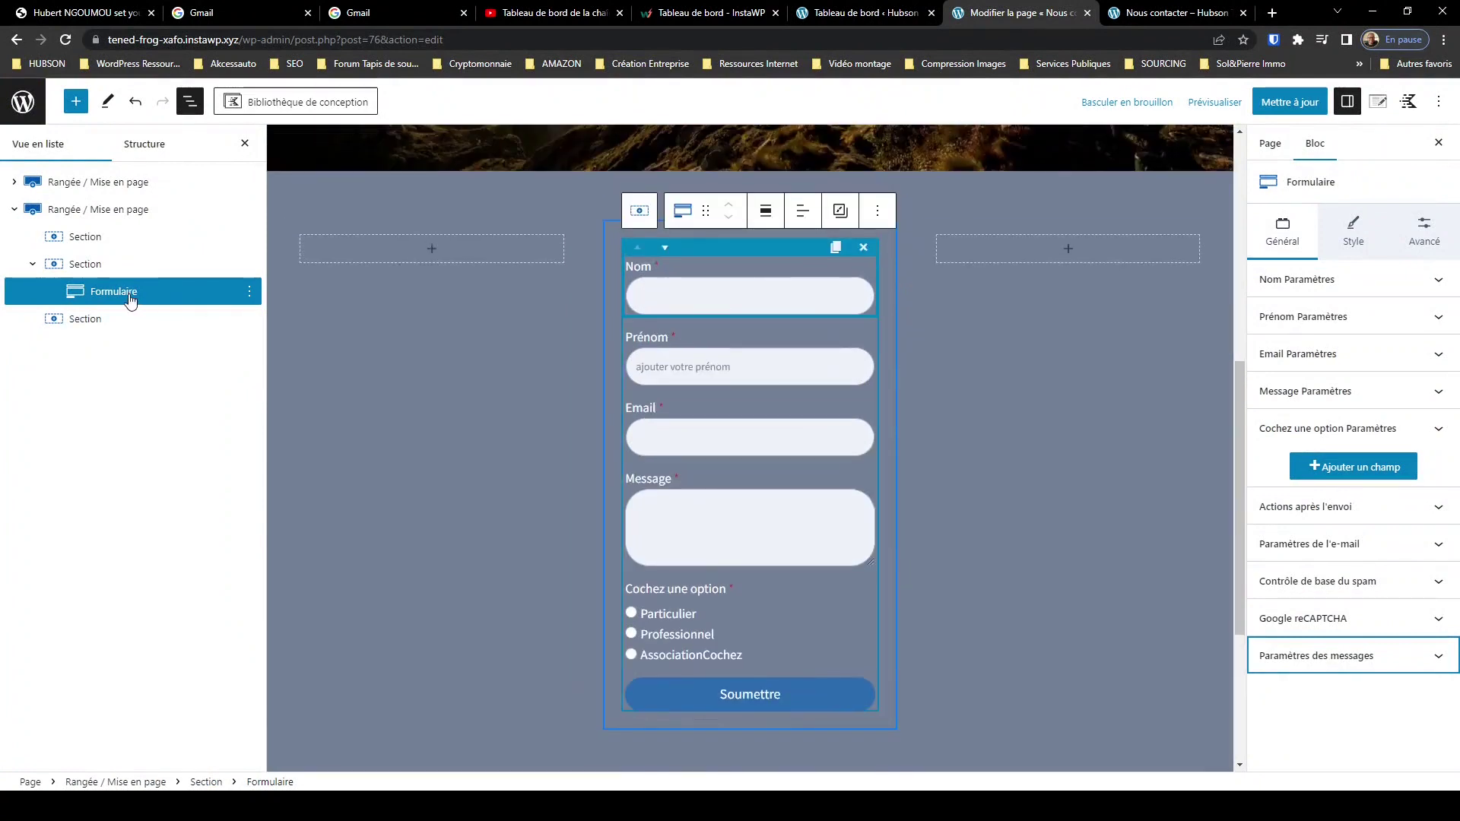
key("ctrl+Tab")
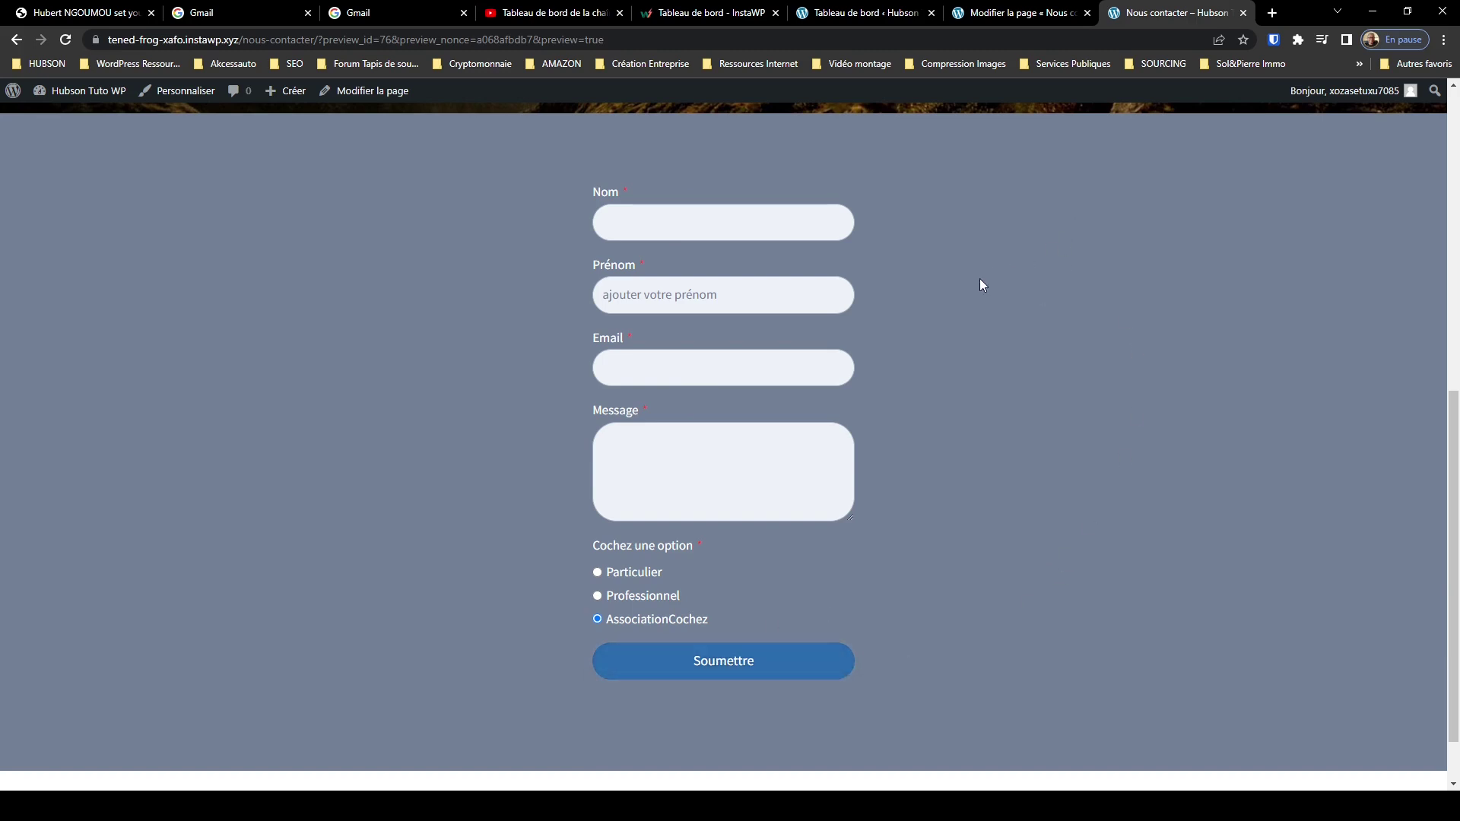
left_click(1020, 15)
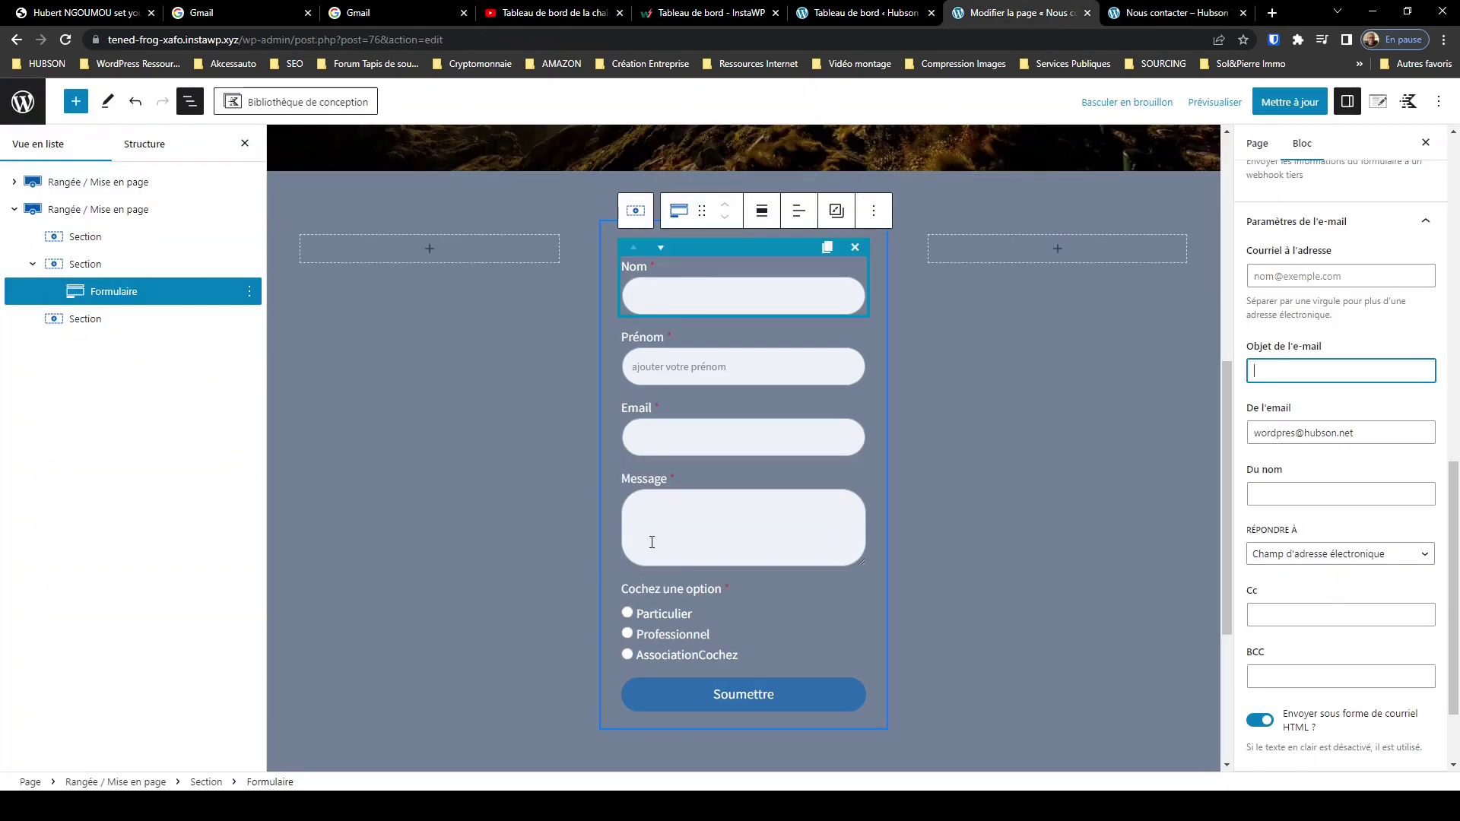
- Collapse the open form settings sections and review the options under Actions après l'envoi
left_click(1424, 221)
scroll(1427, 228, "up", 4)
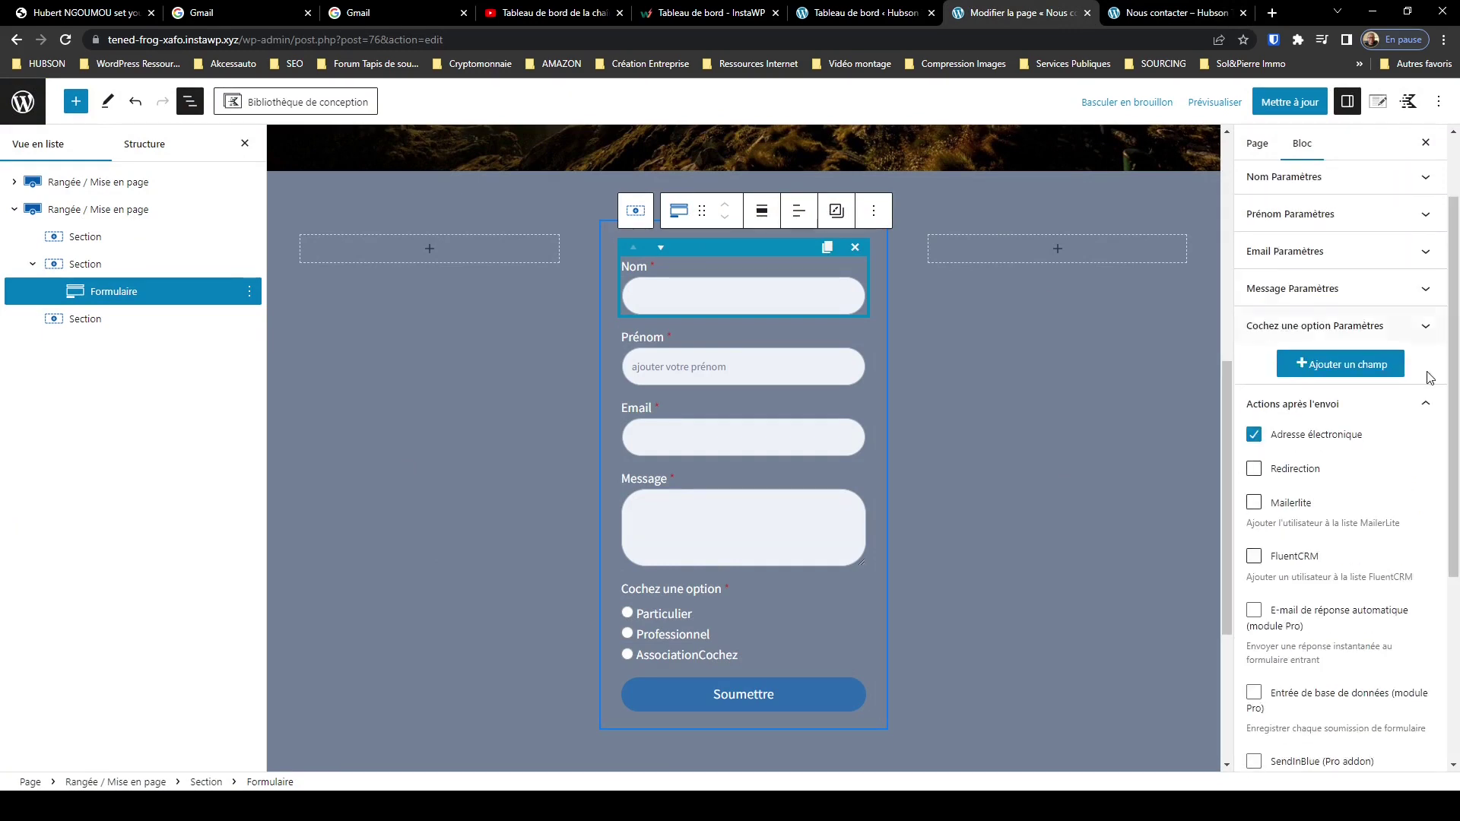
left_click(1423, 408)
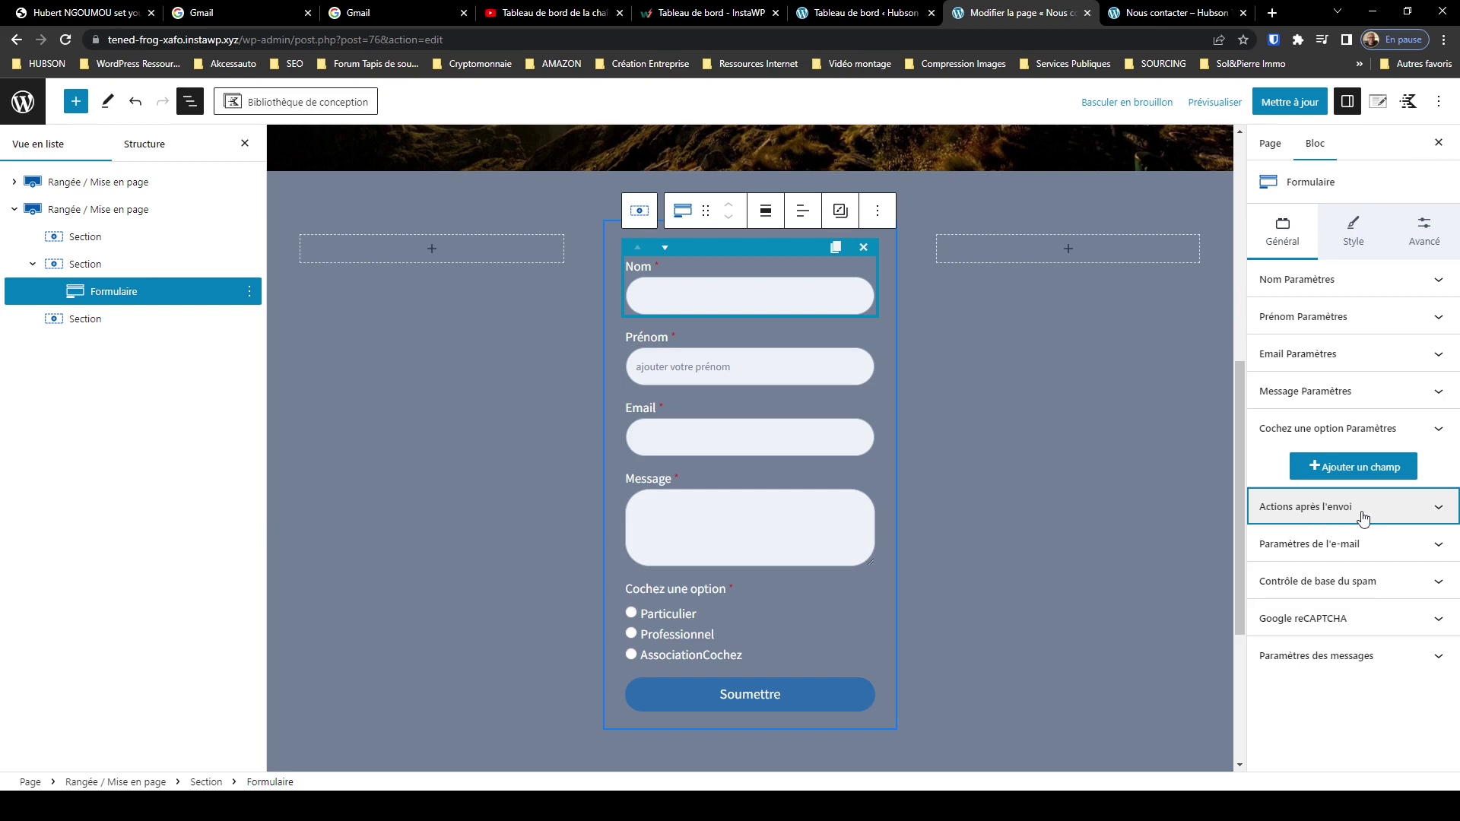
left_click(1439, 514)
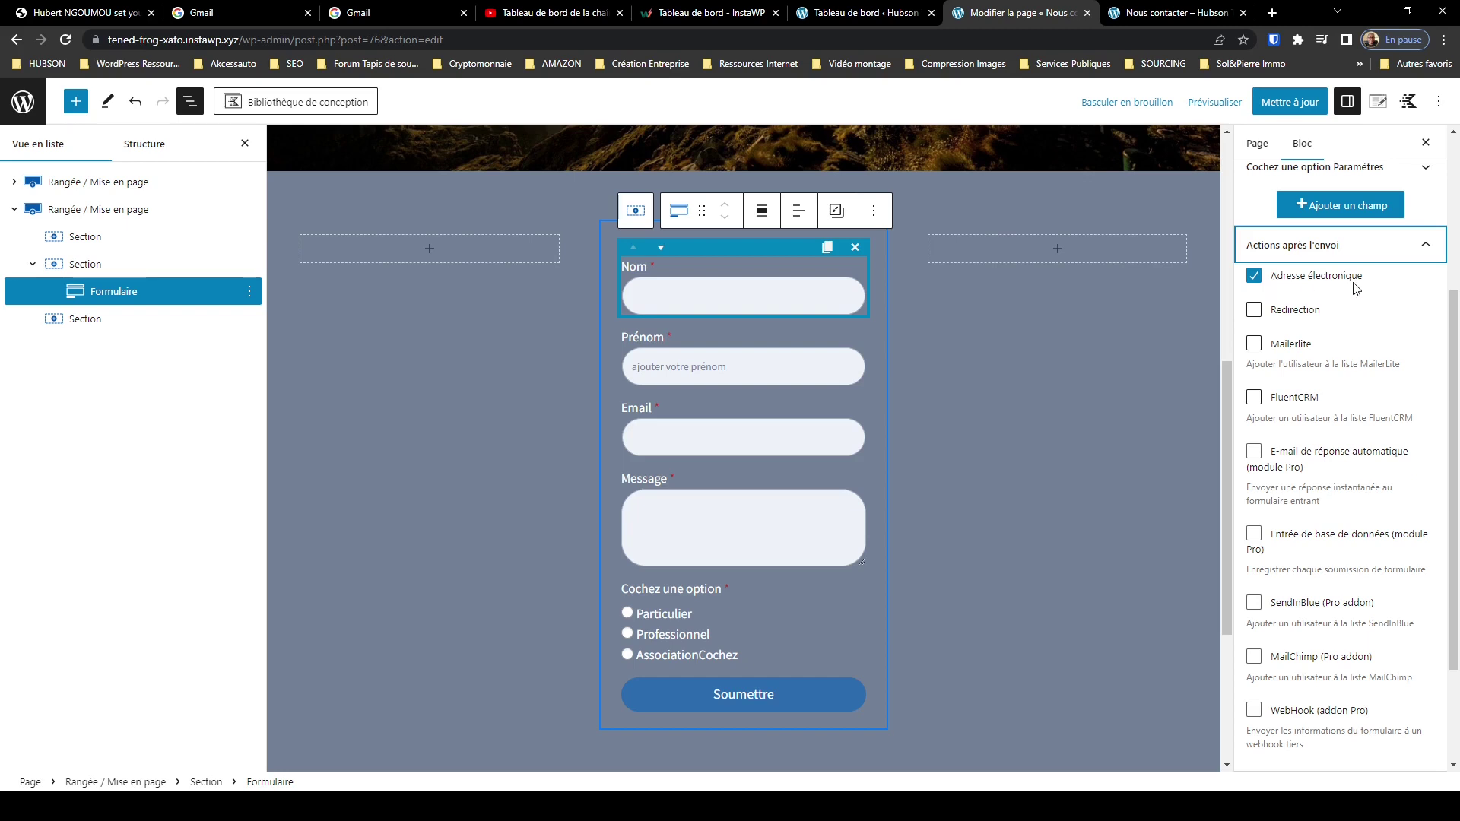
scroll(1367, 440, "down", 1)
scroll(1367, 440, "down", 1)
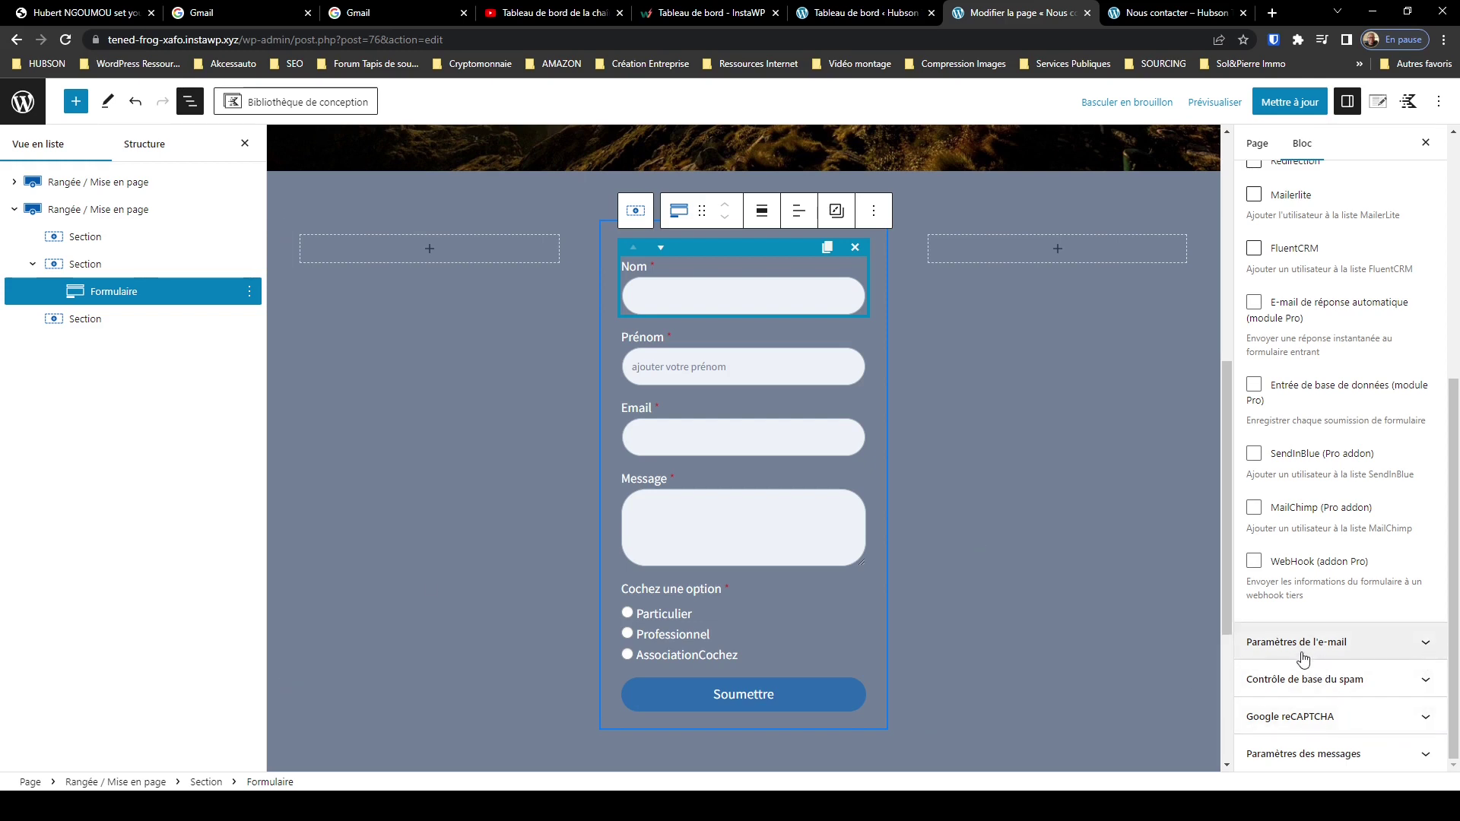
- Fill in the form's e-mail settings with the recipient address, the subject "Nouveau message de Hubson.net" and the corrected sender address
left_click(1425, 645)
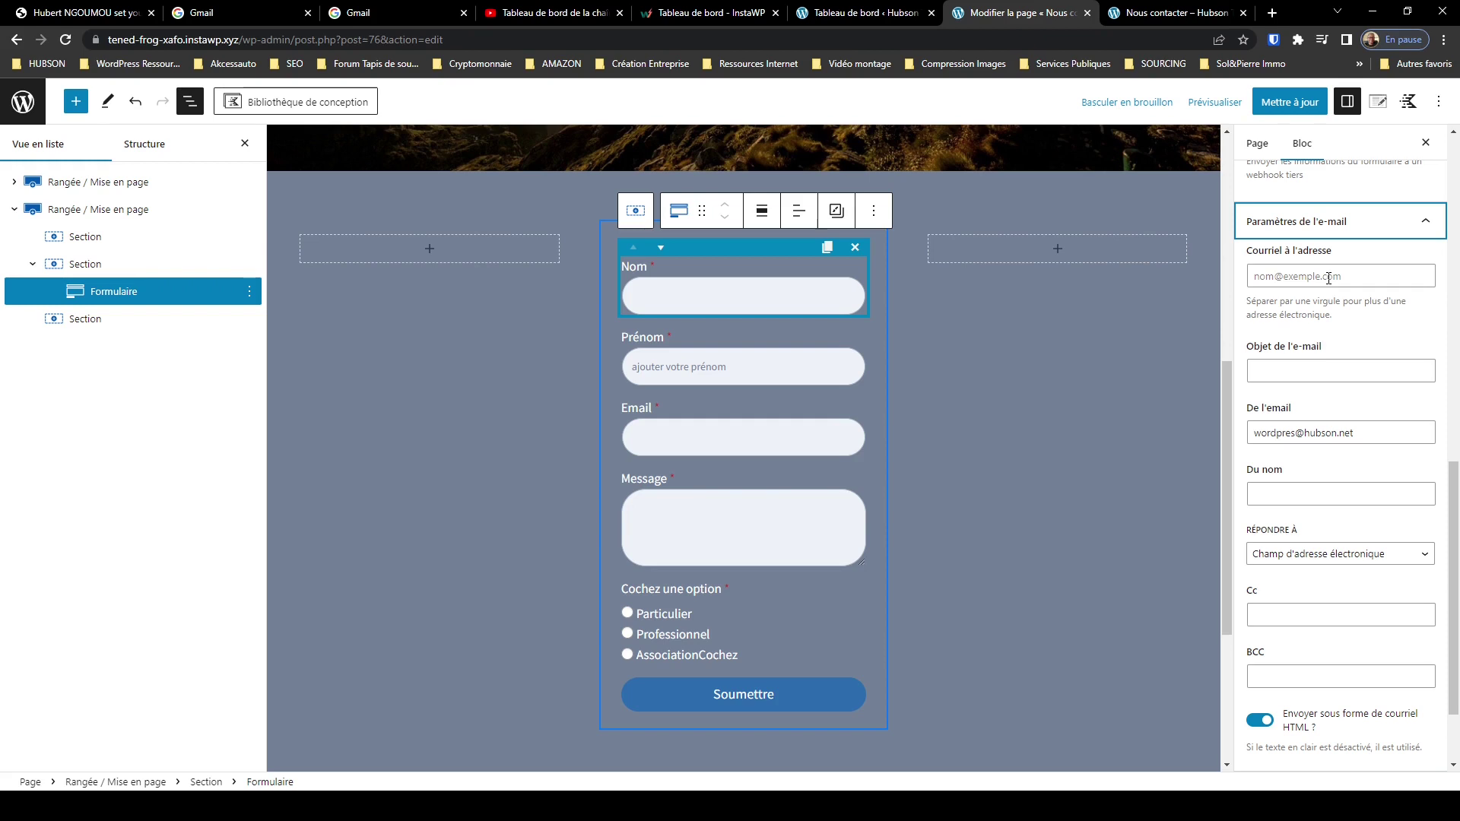
left_click(1328, 276)
key("ctrl+v")
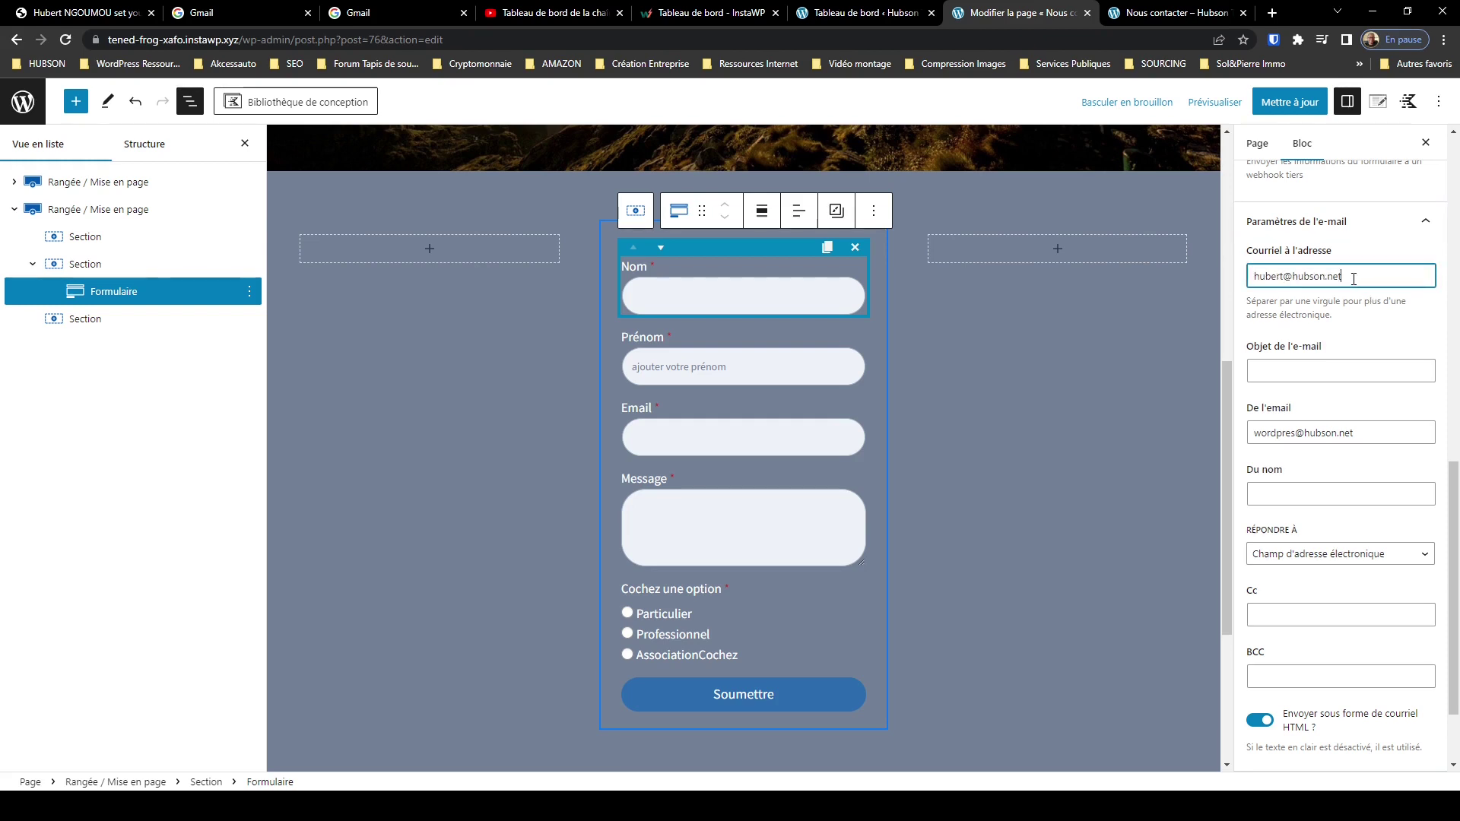
left_click(1265, 371)
type("Nouveau message de Hubson.net")
left_click(1295, 432)
type("s")
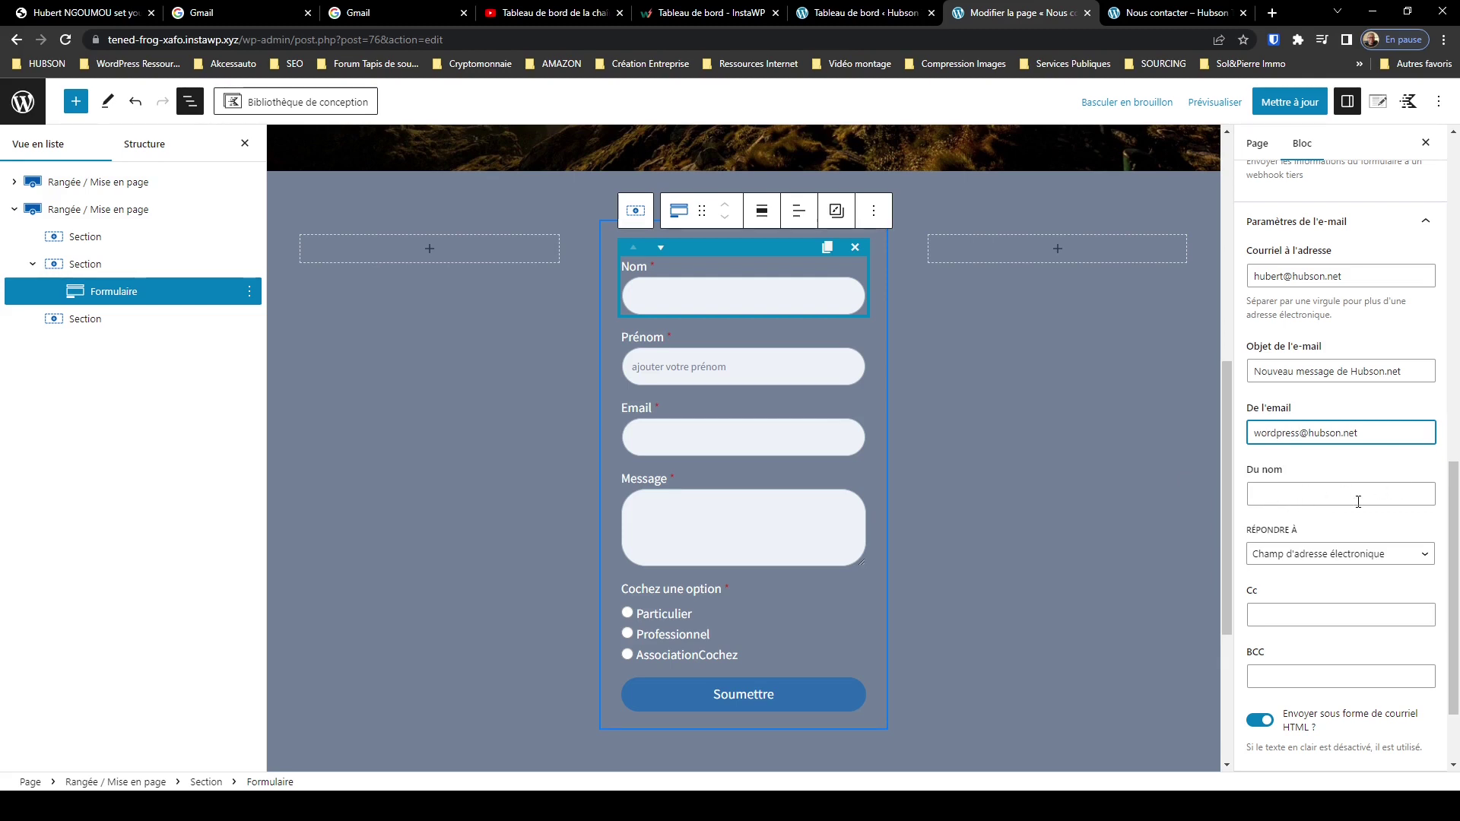
- Check the reply-to choices and toggle the HTML e-mail option off and back on
scroll(1329, 494, "down", 2)
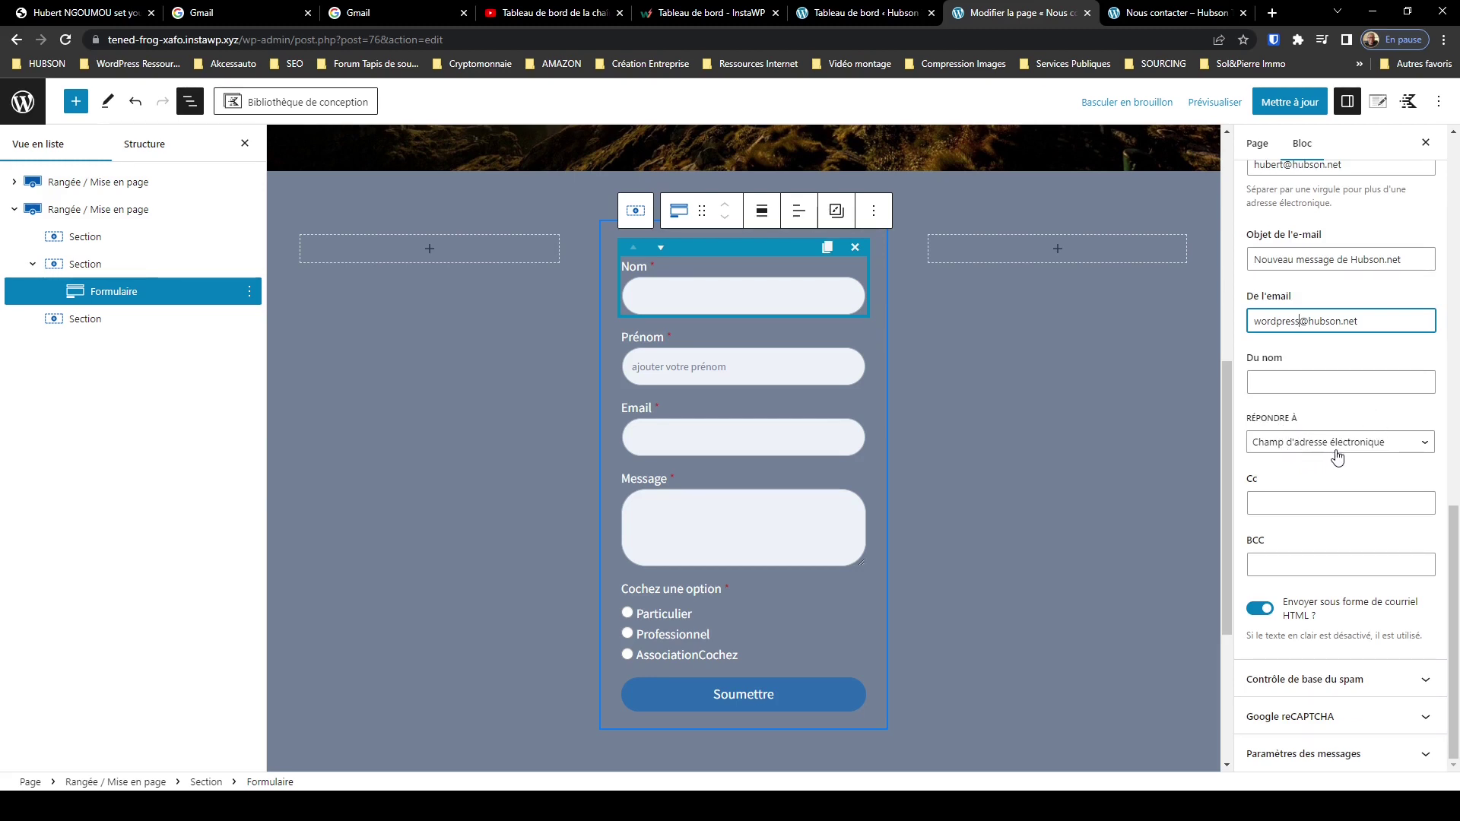
left_click(1426, 448)
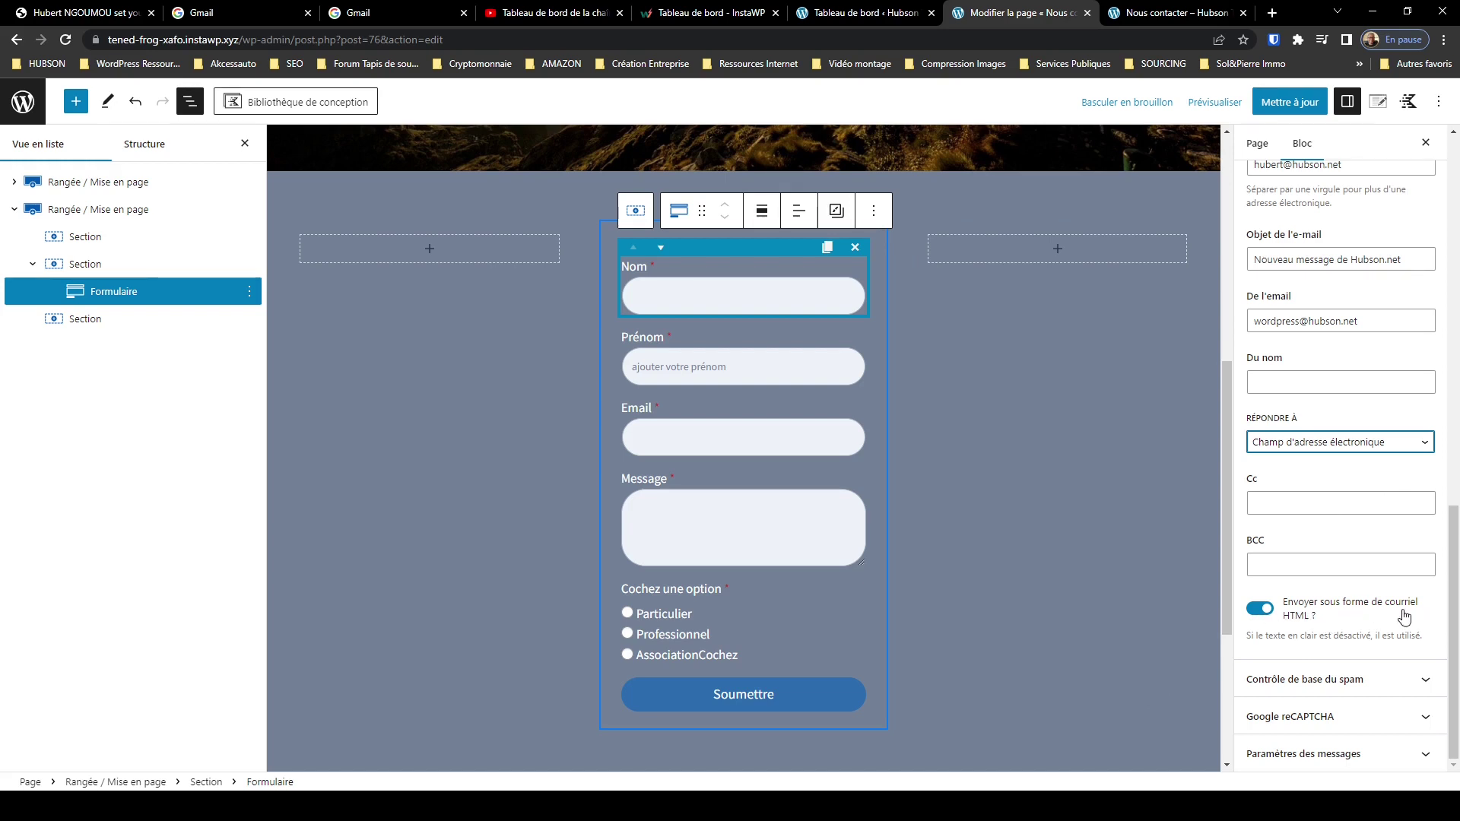
left_click(1252, 613)
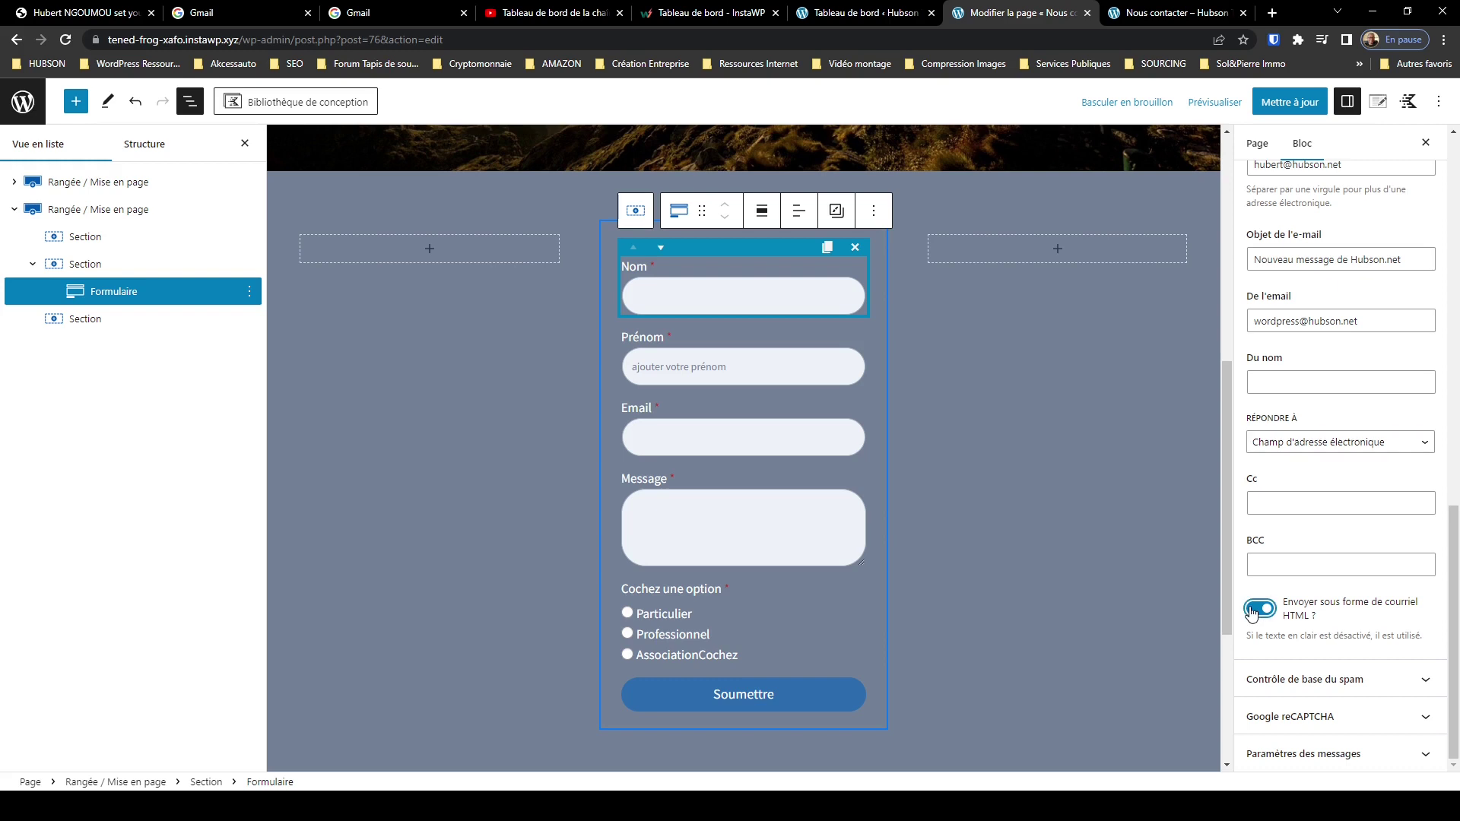
left_click(1255, 611)
left_click(1268, 611)
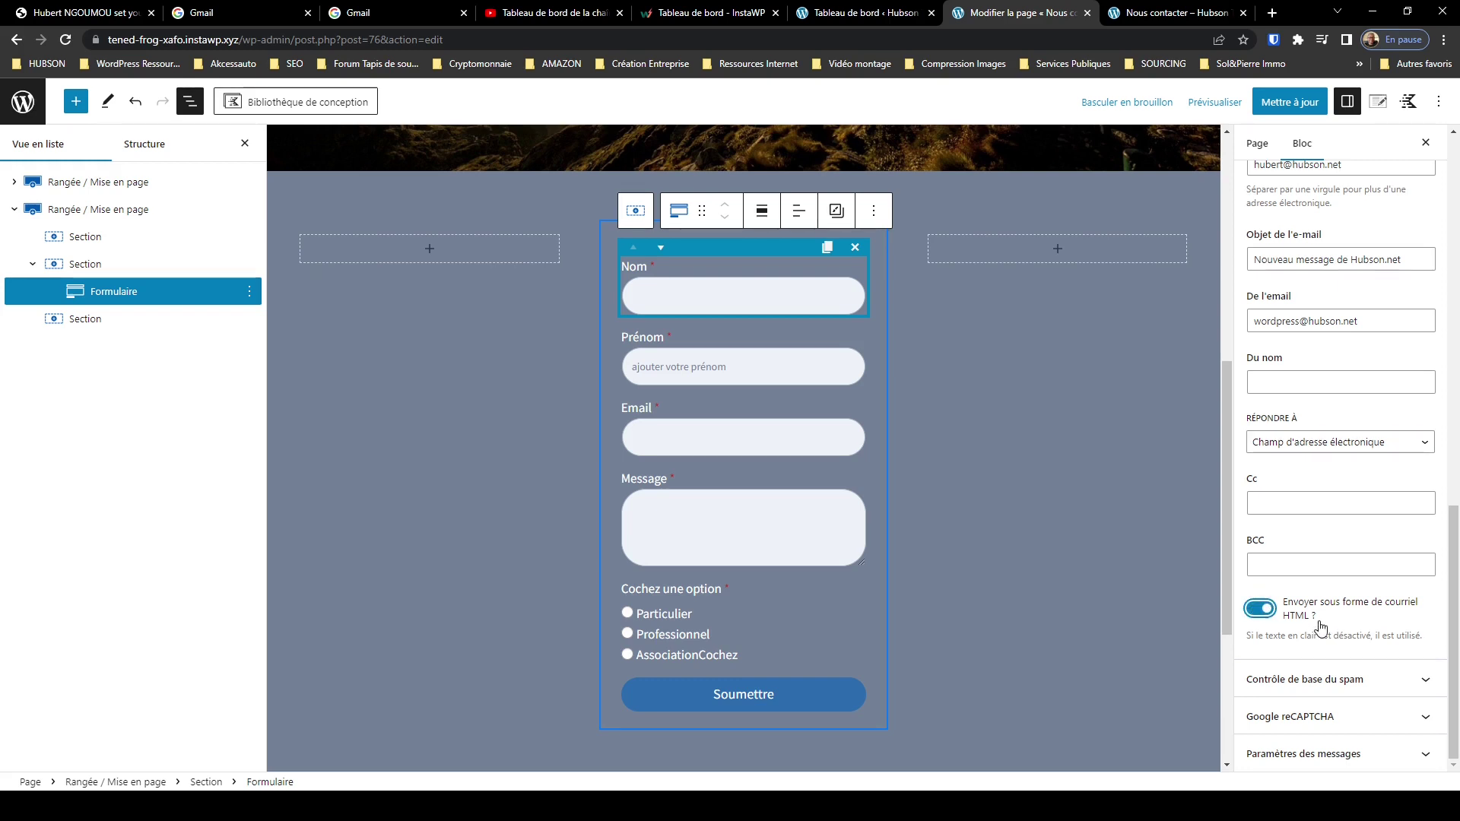
- Examine the form's basic spam control and Google reCAPTCHA settings
left_click(1425, 681)
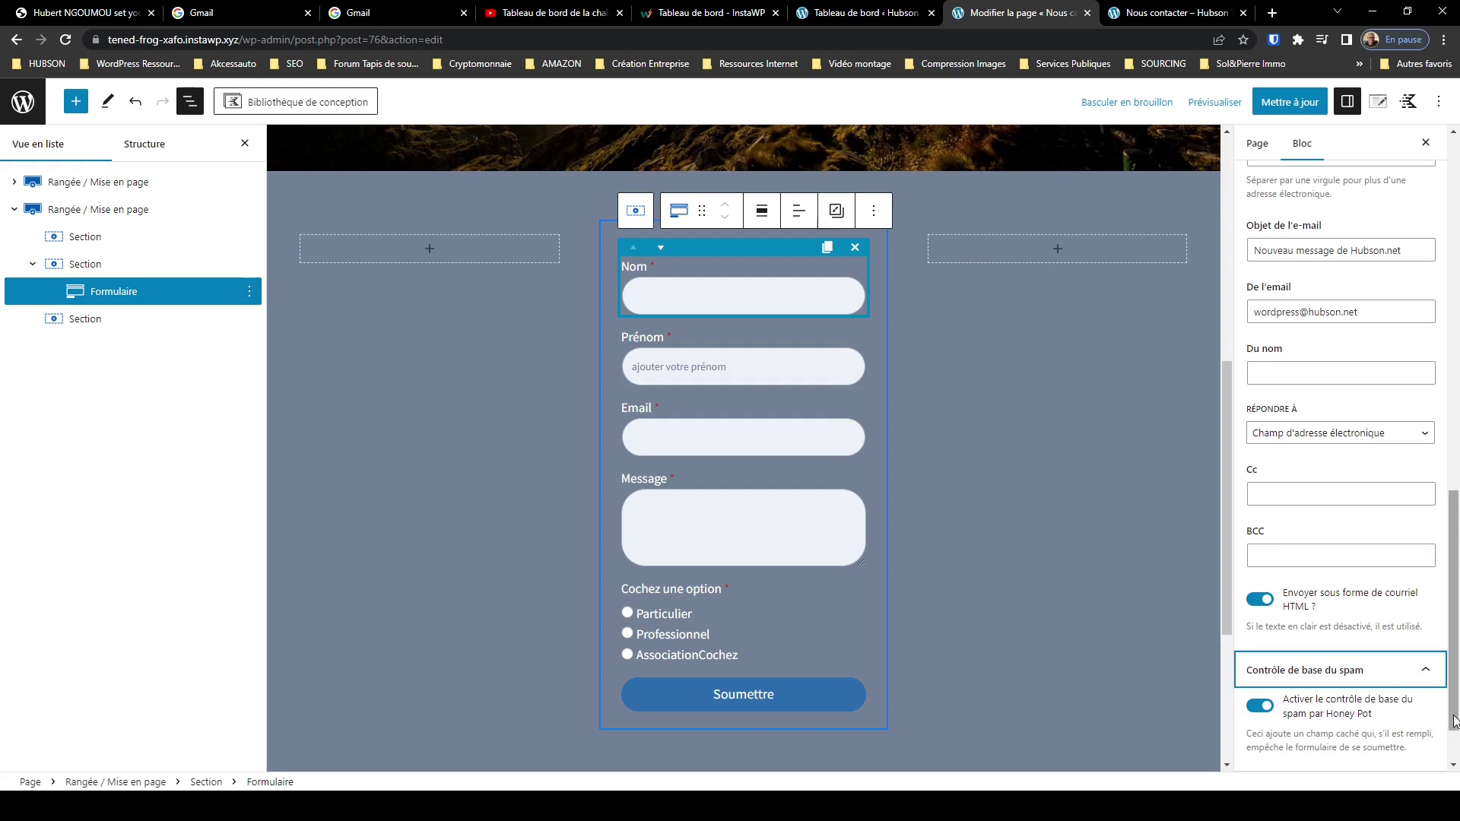
left_click_drag(1452, 722, 1453, 752)
left_click(1426, 596)
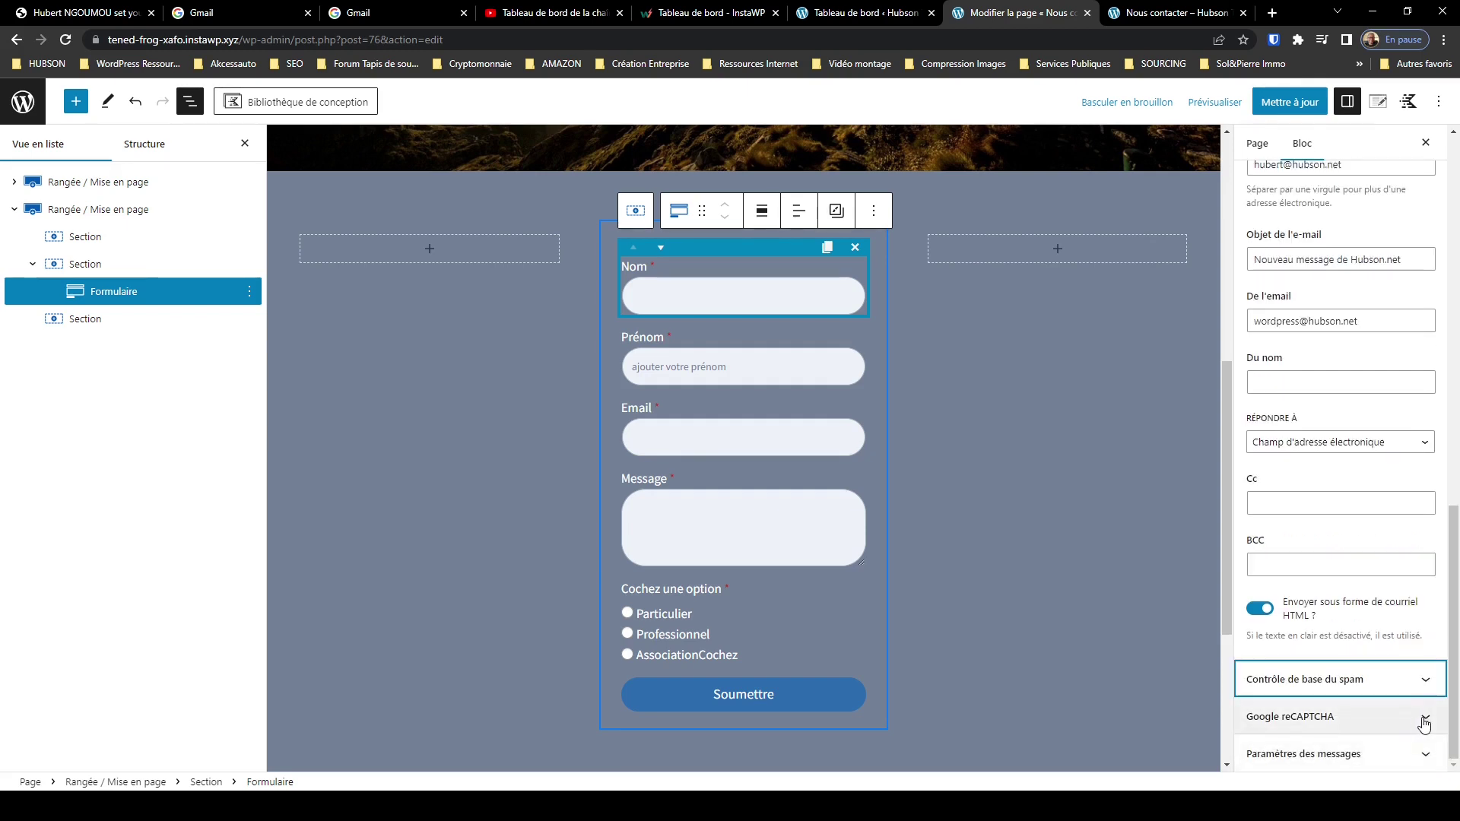
left_click(1426, 722)
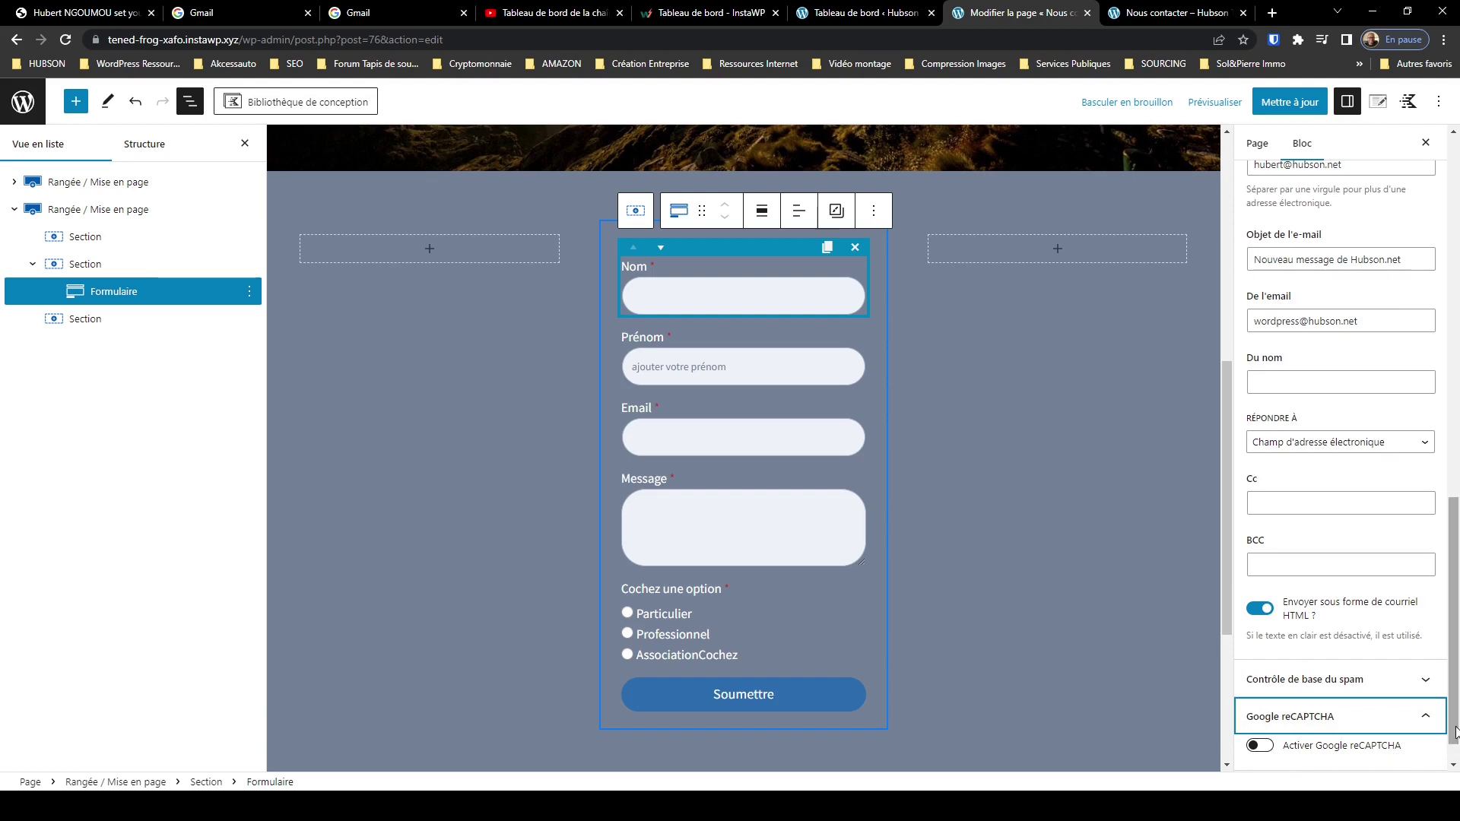
left_click(1429, 726)
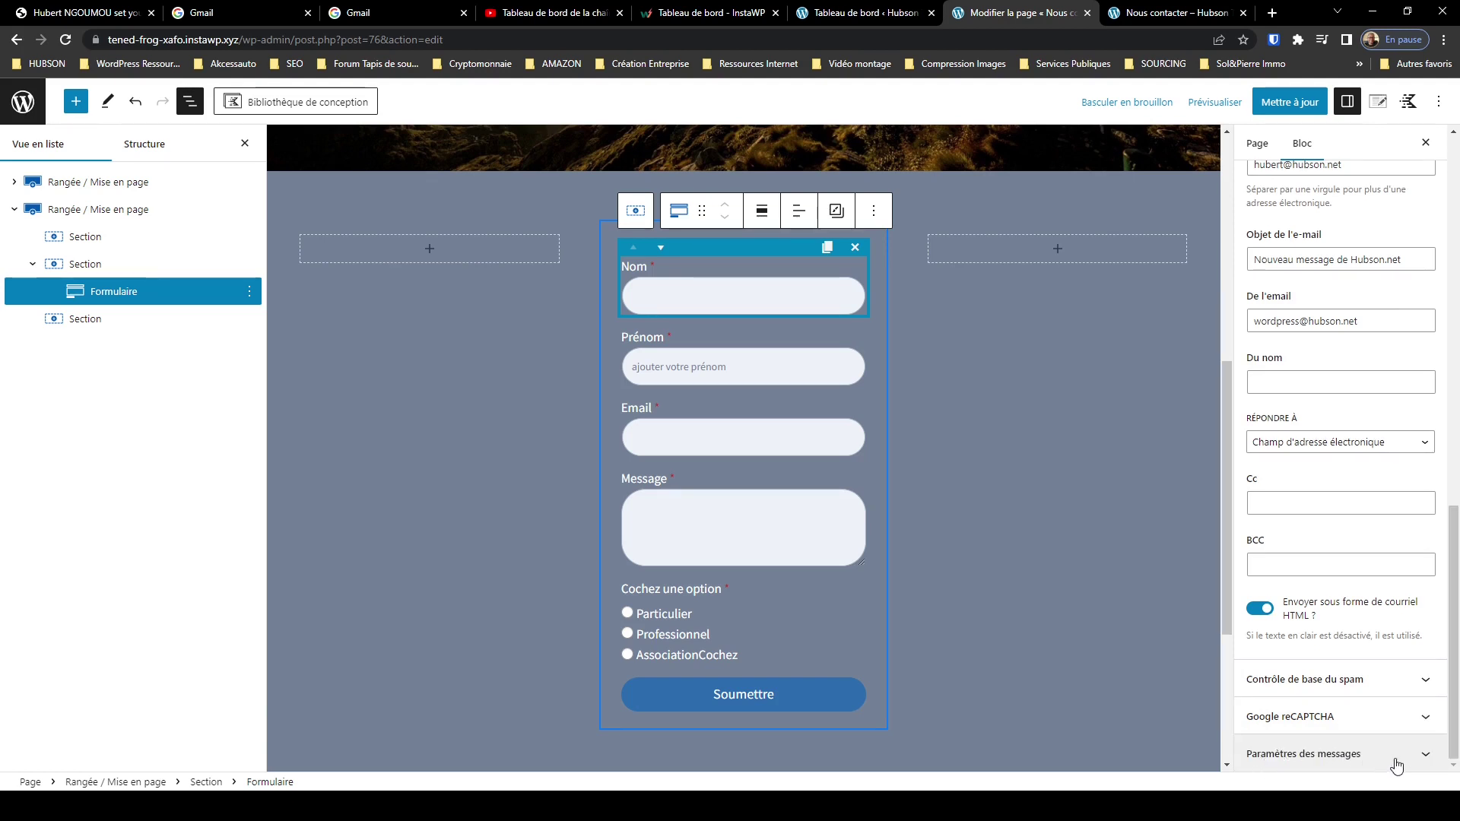
- Examine the form's message settings, including the success message text, its colours and the error messages
left_click(1426, 755)
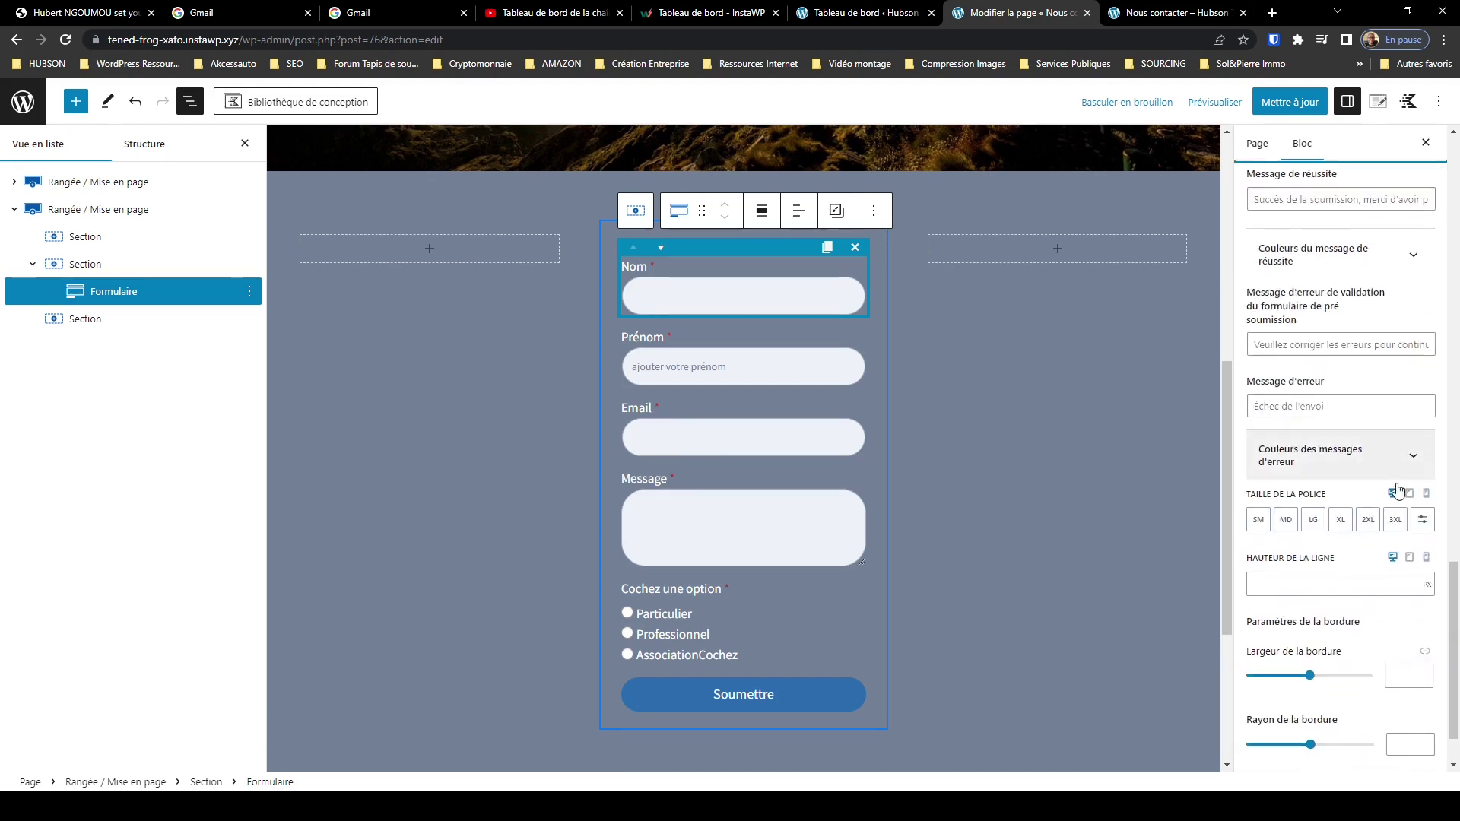
left_click(1260, 201)
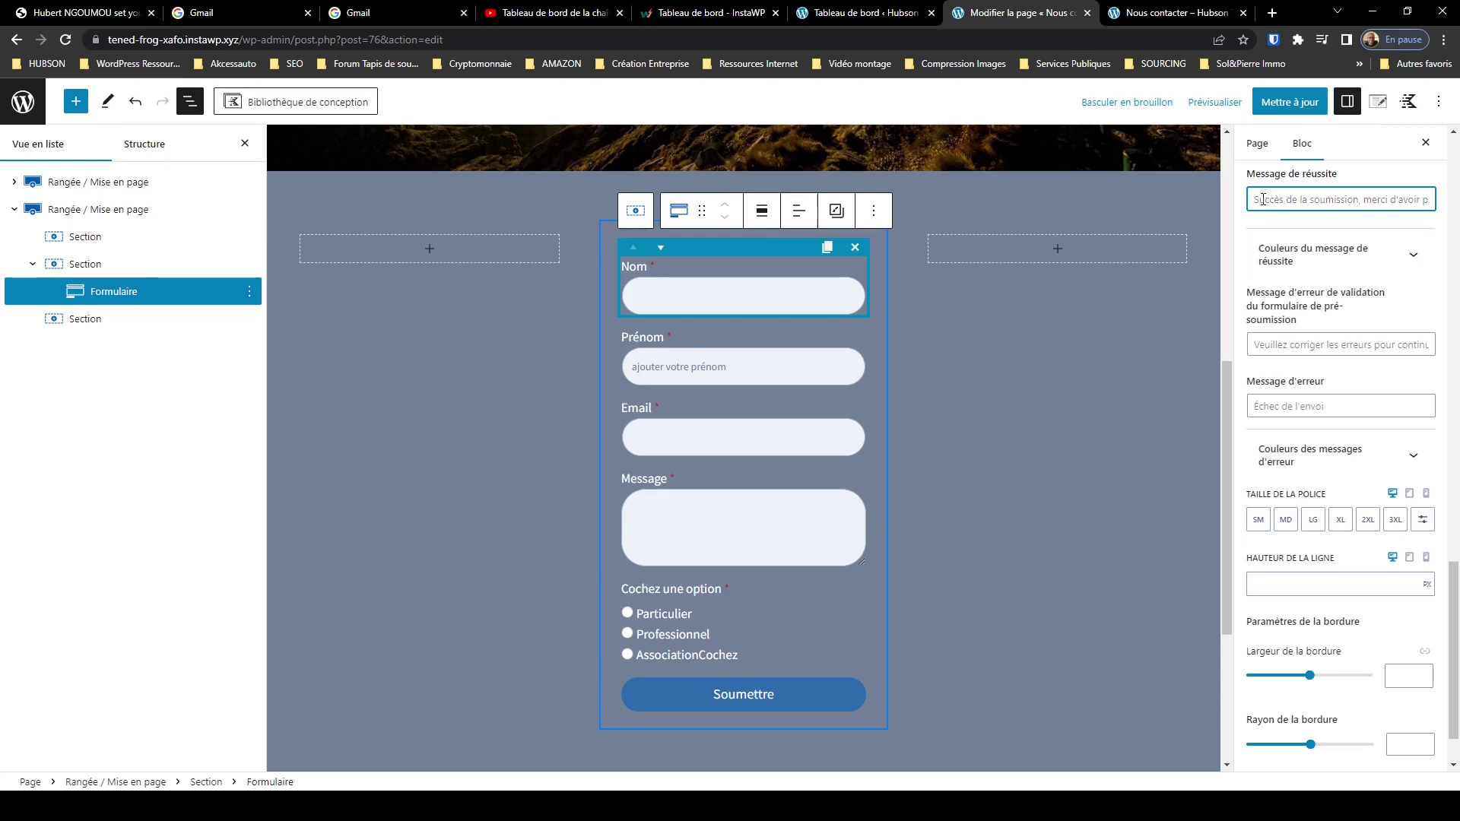
left_click(1413, 257)
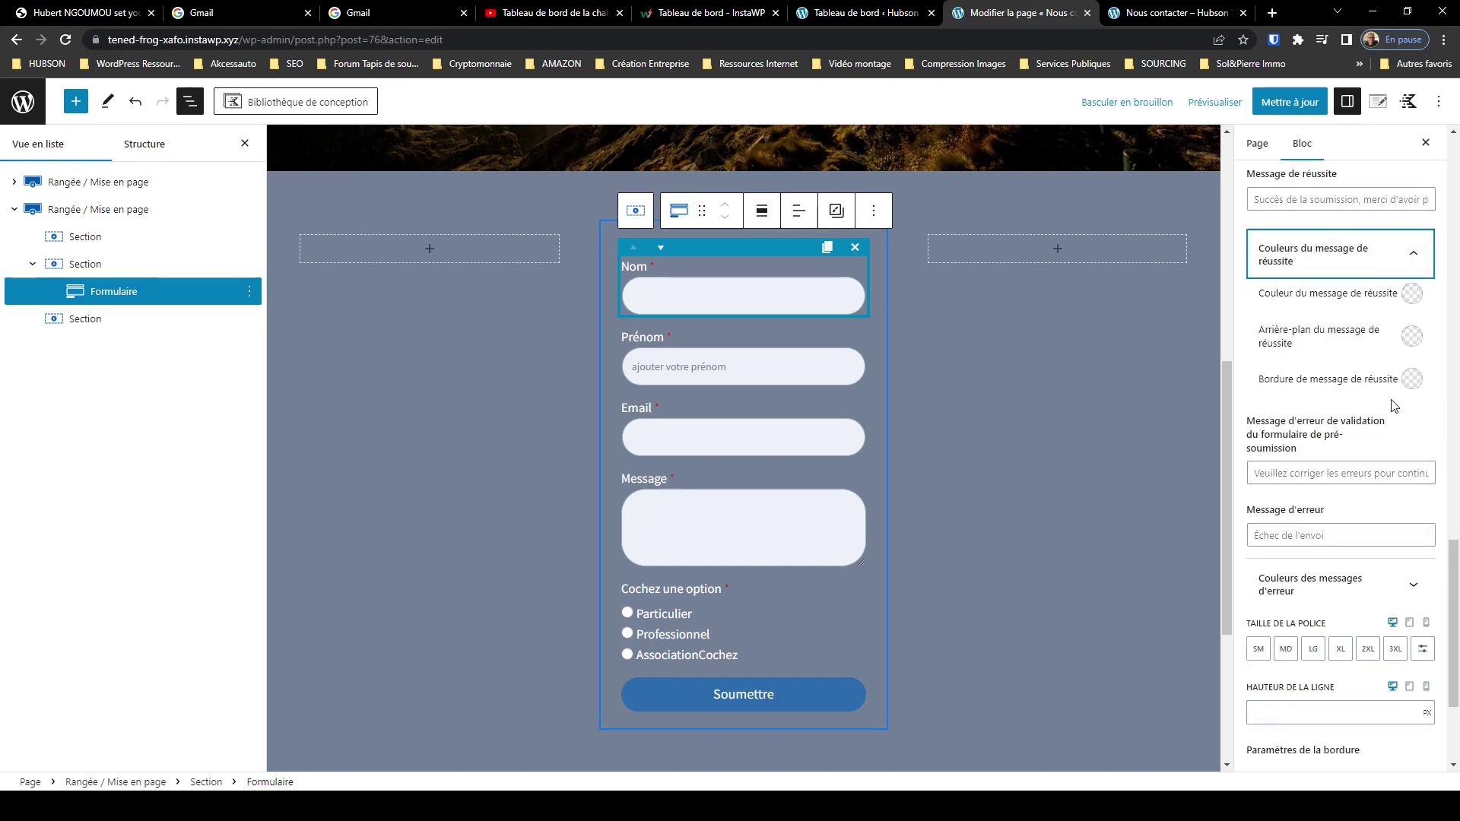
left_click(1416, 258)
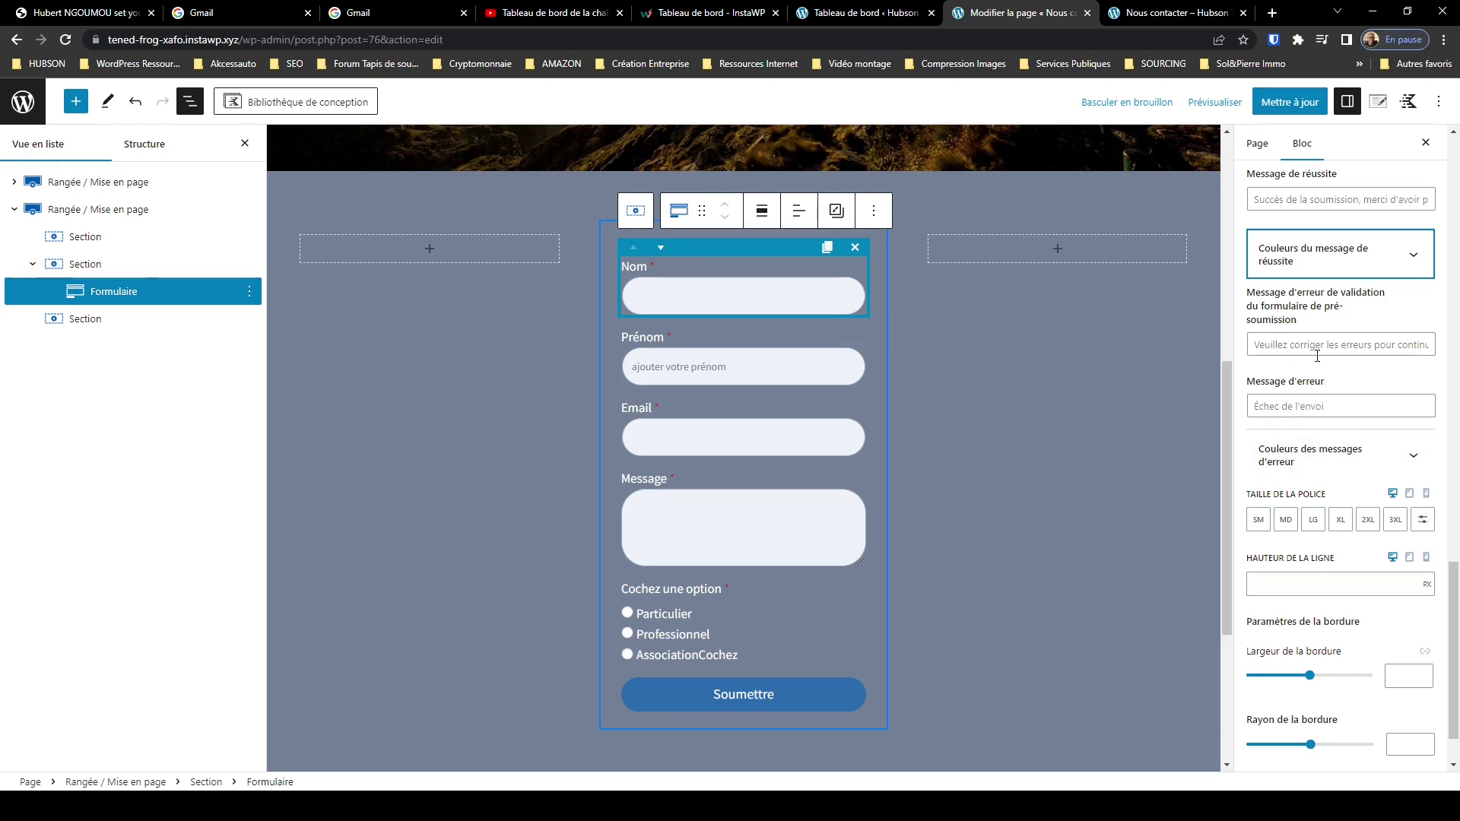
scroll(1314, 441, "down", 1)
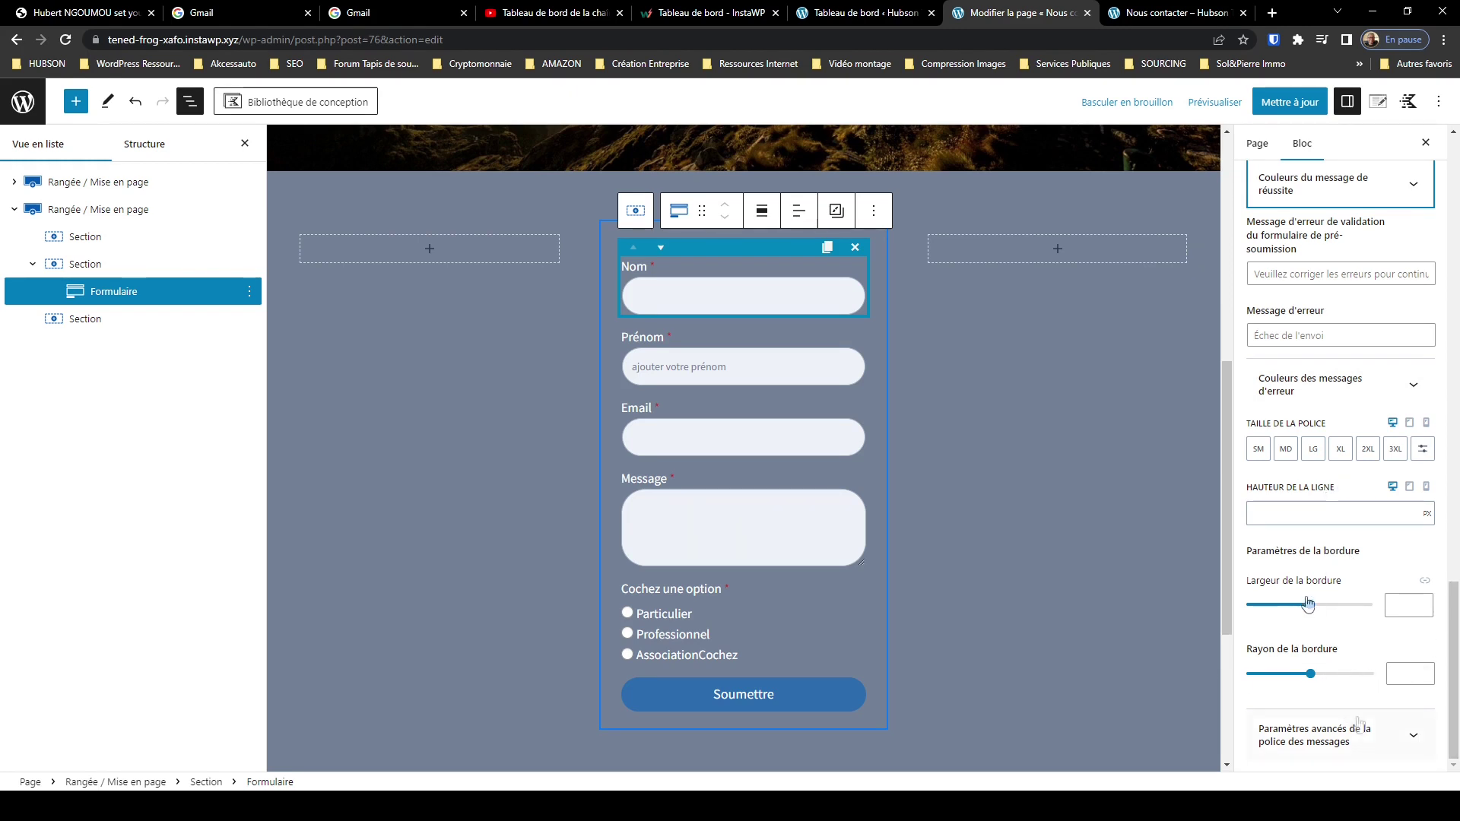
- Enable Redirection as an after-submission action and show its redirect URL setting
left_click_drag(1453, 653, 1442, 333)
scroll(1292, 342, "up", 5)
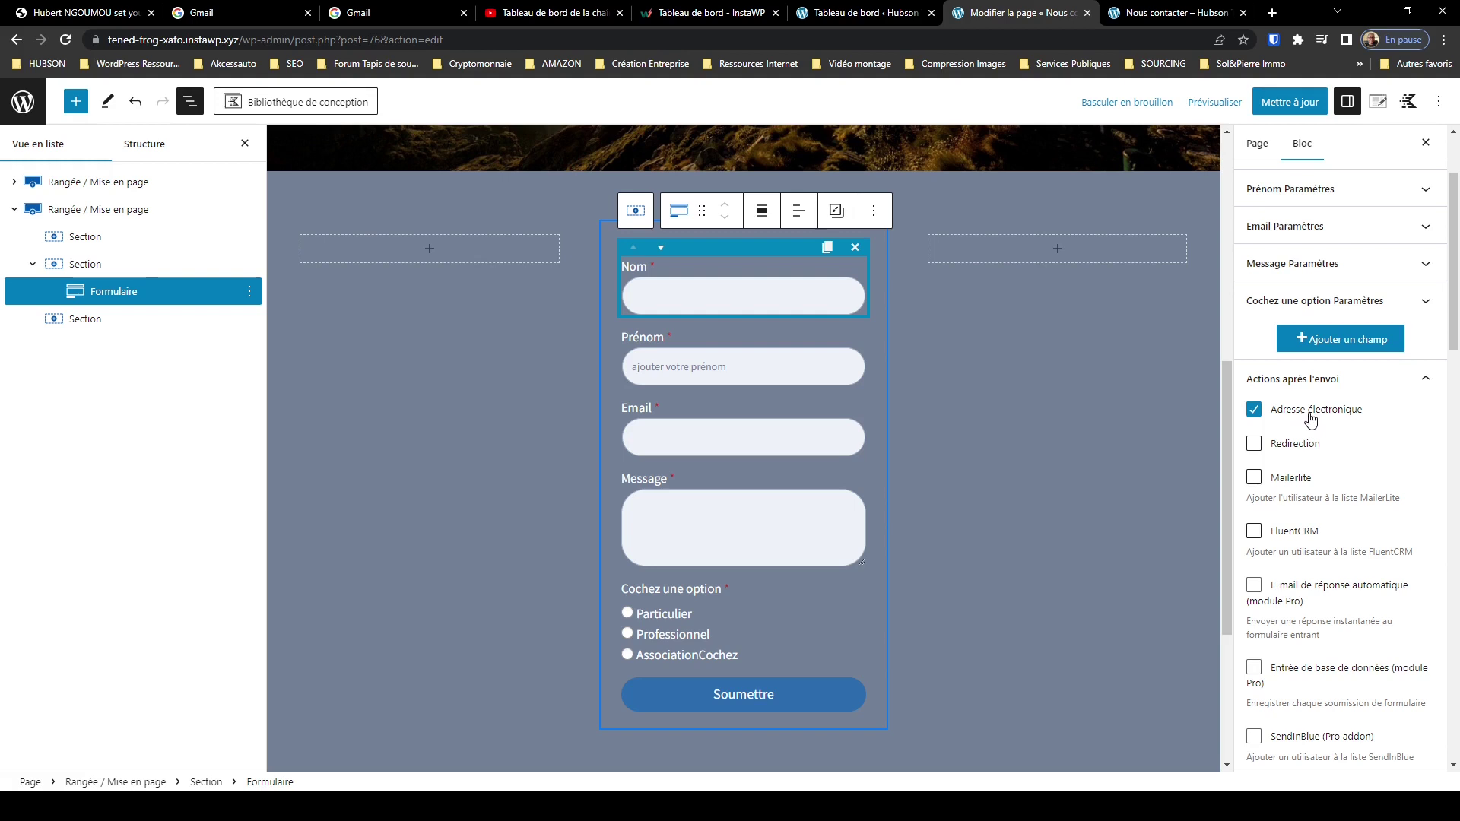
left_click(1425, 383)
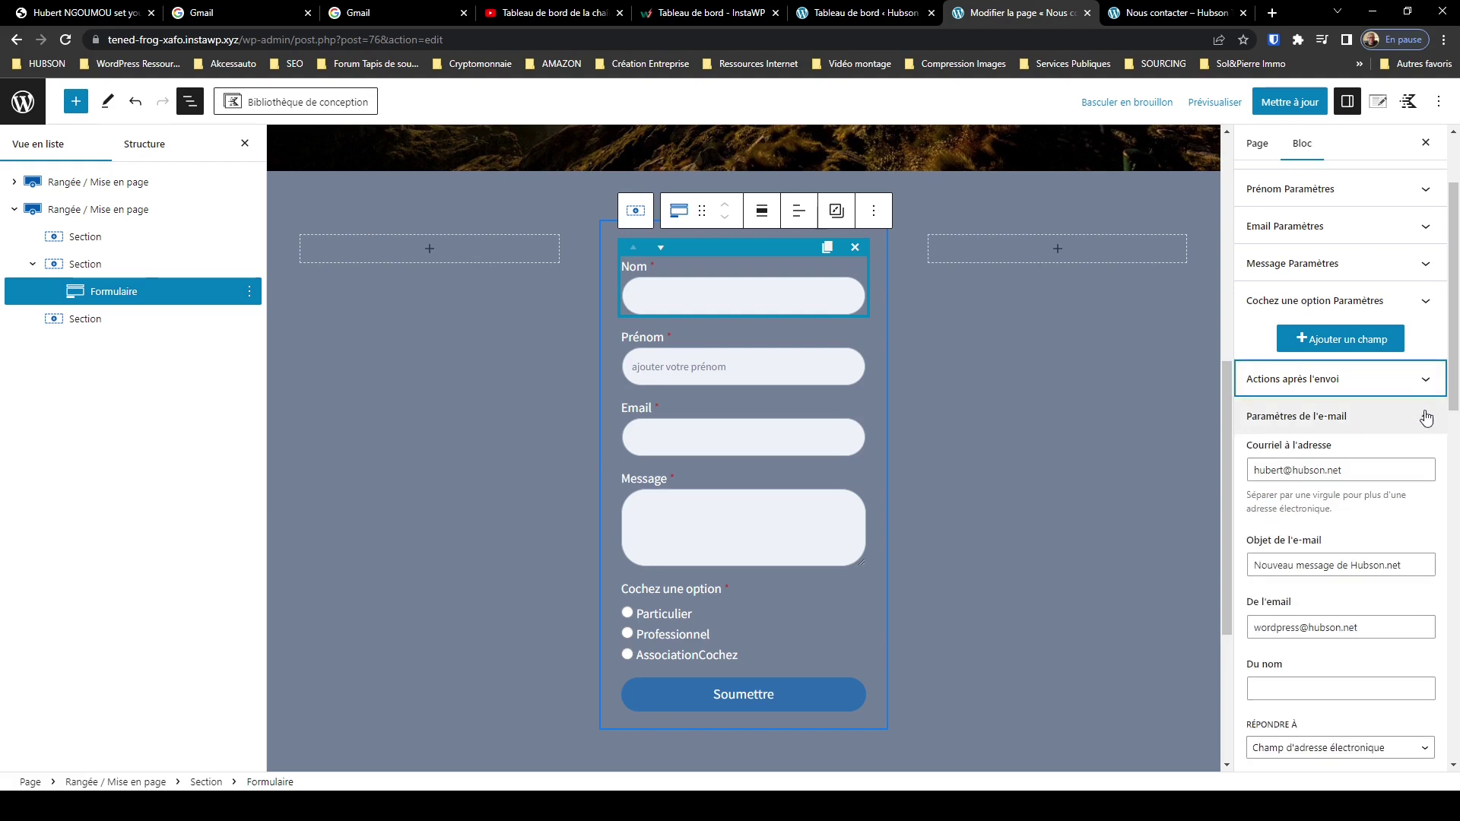
left_click(1425, 416)
left_click(1425, 381)
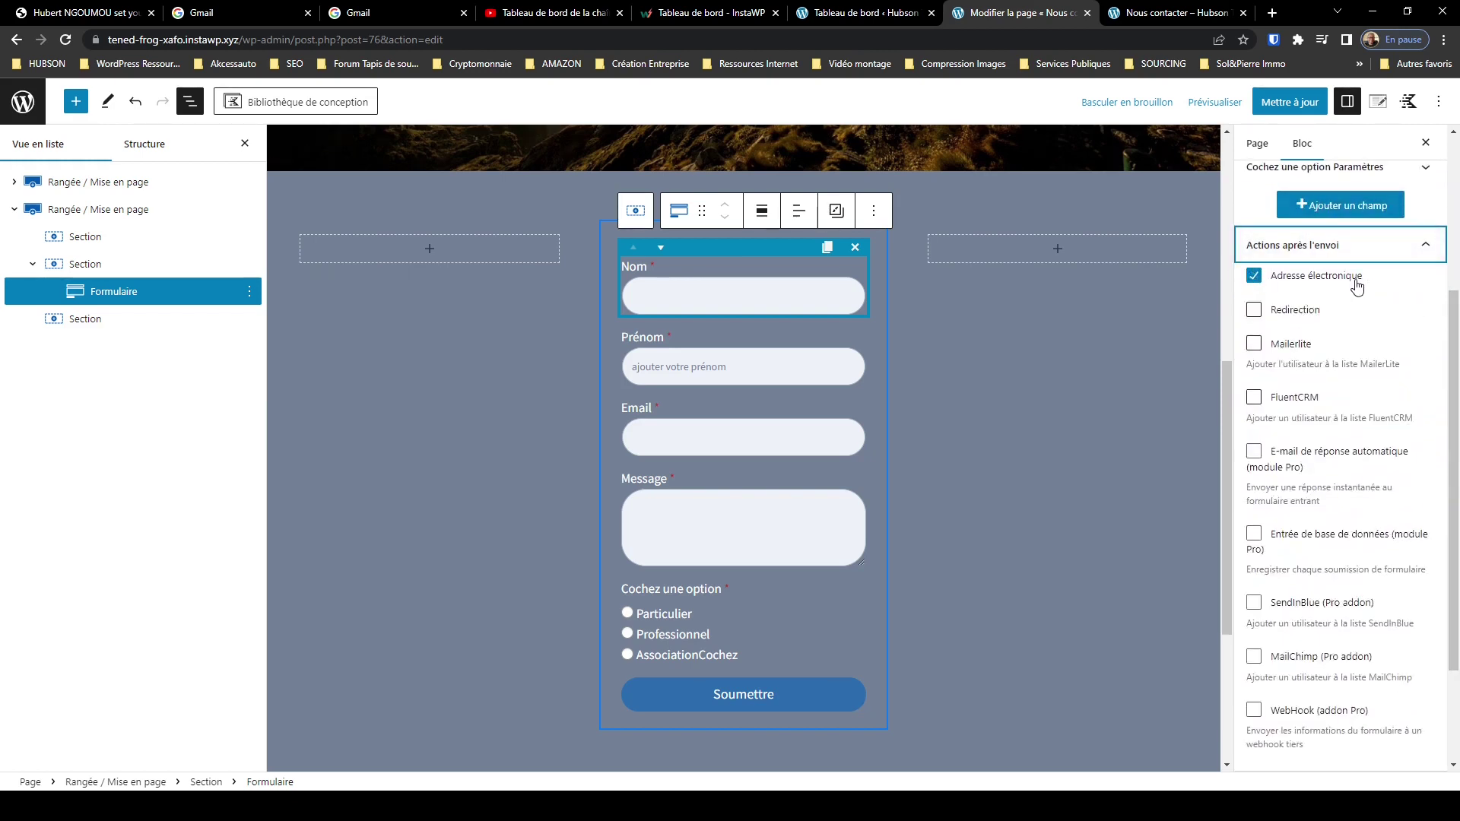
left_click(1255, 316)
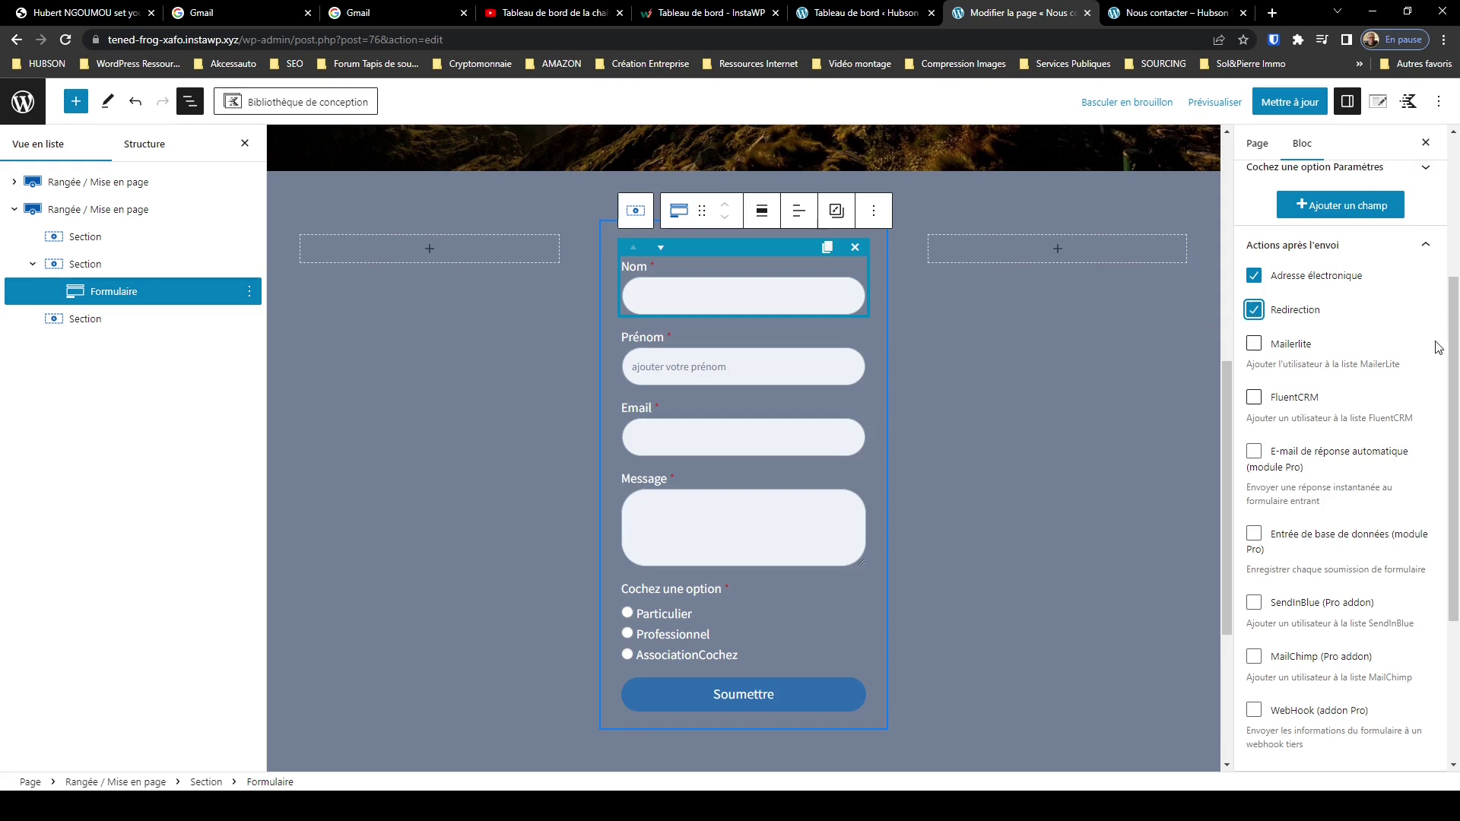
left_click_drag(1453, 392, 1454, 530)
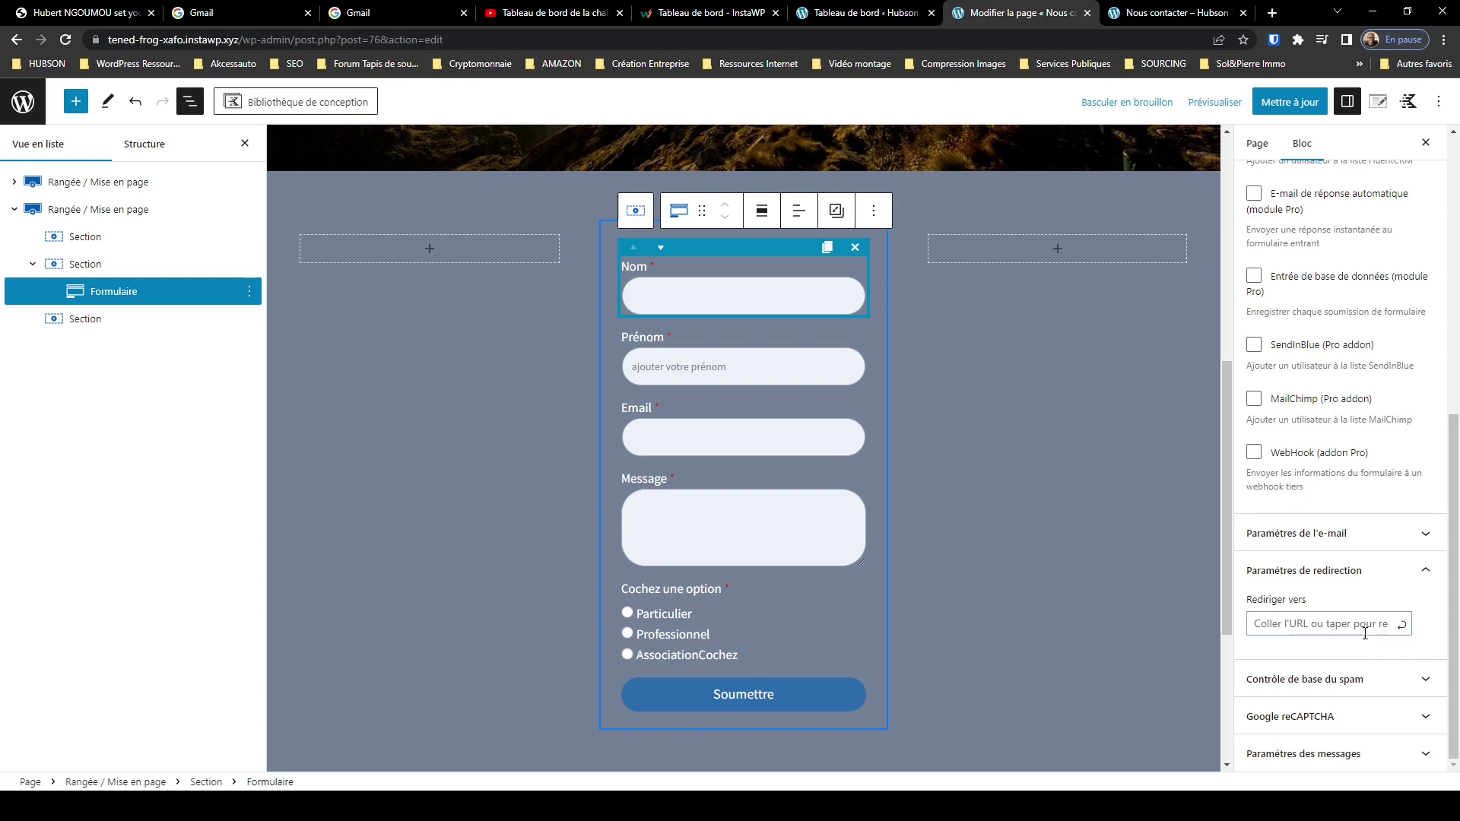
- Try the MailerLite and FluentCRM after-submission actions, view the MailerLite settings, and turn both actions off again
scroll(1355, 401, "up", 4)
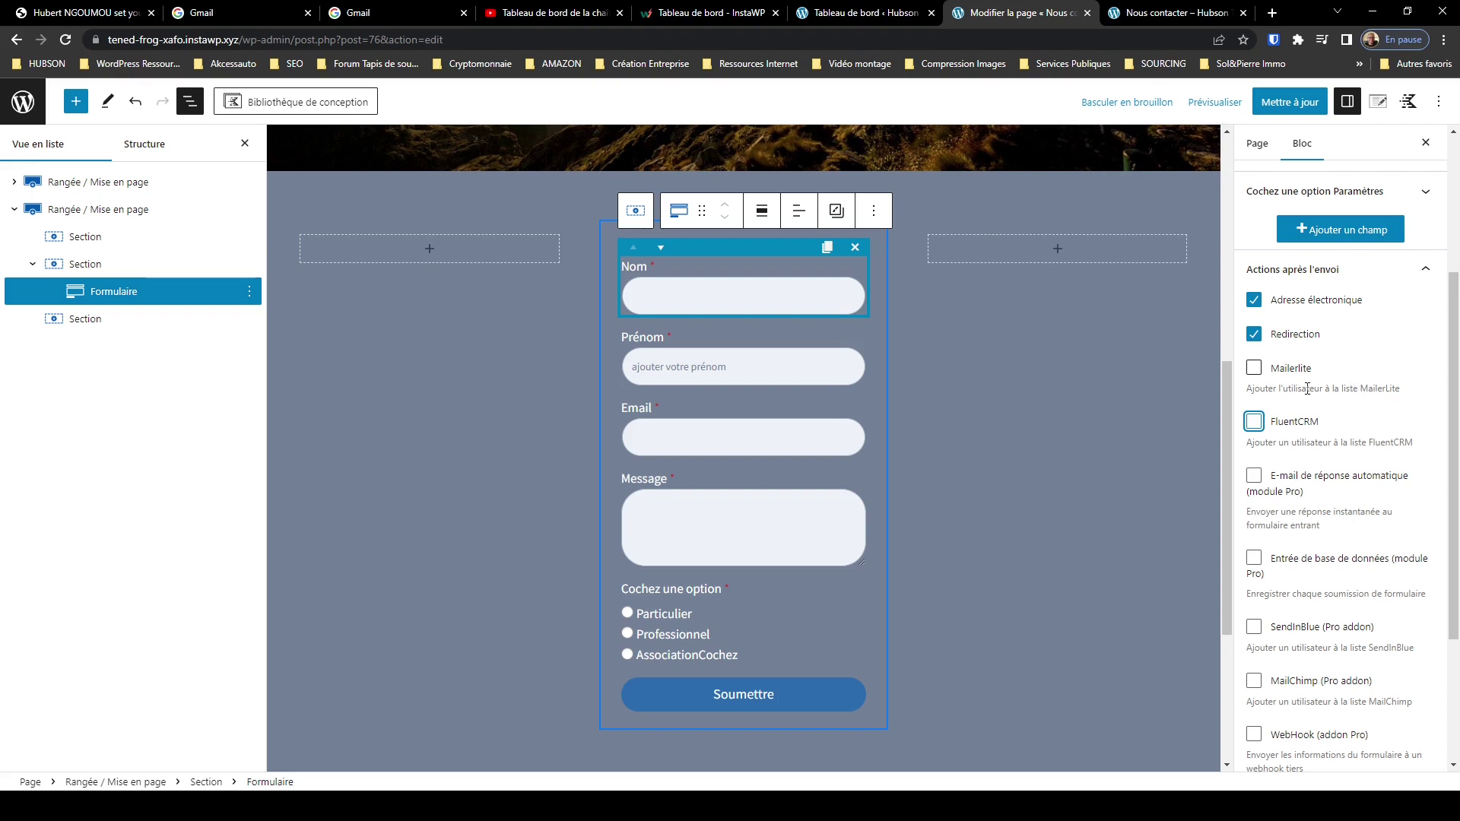
left_click(1254, 369)
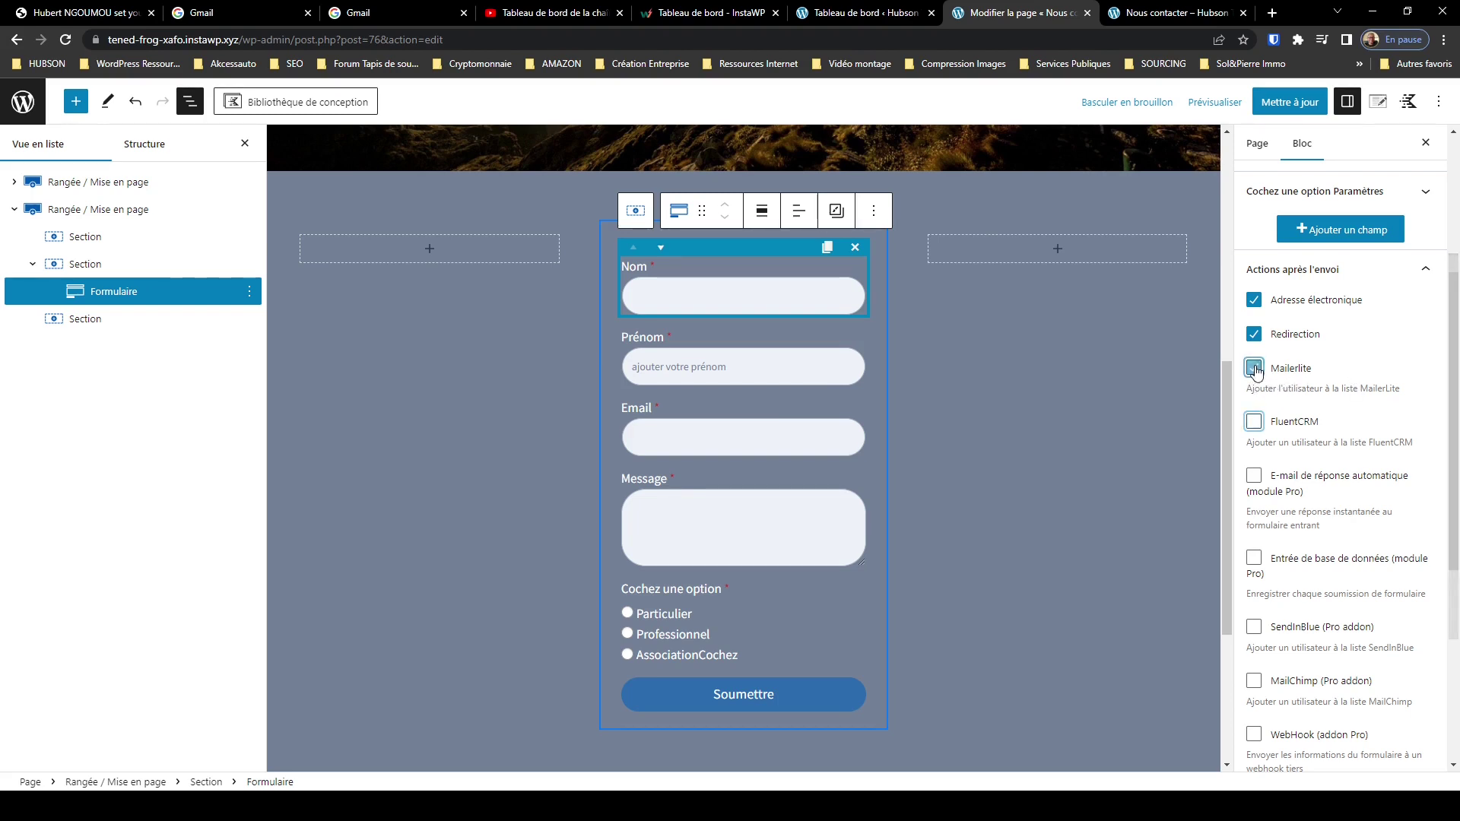
left_click(1254, 424)
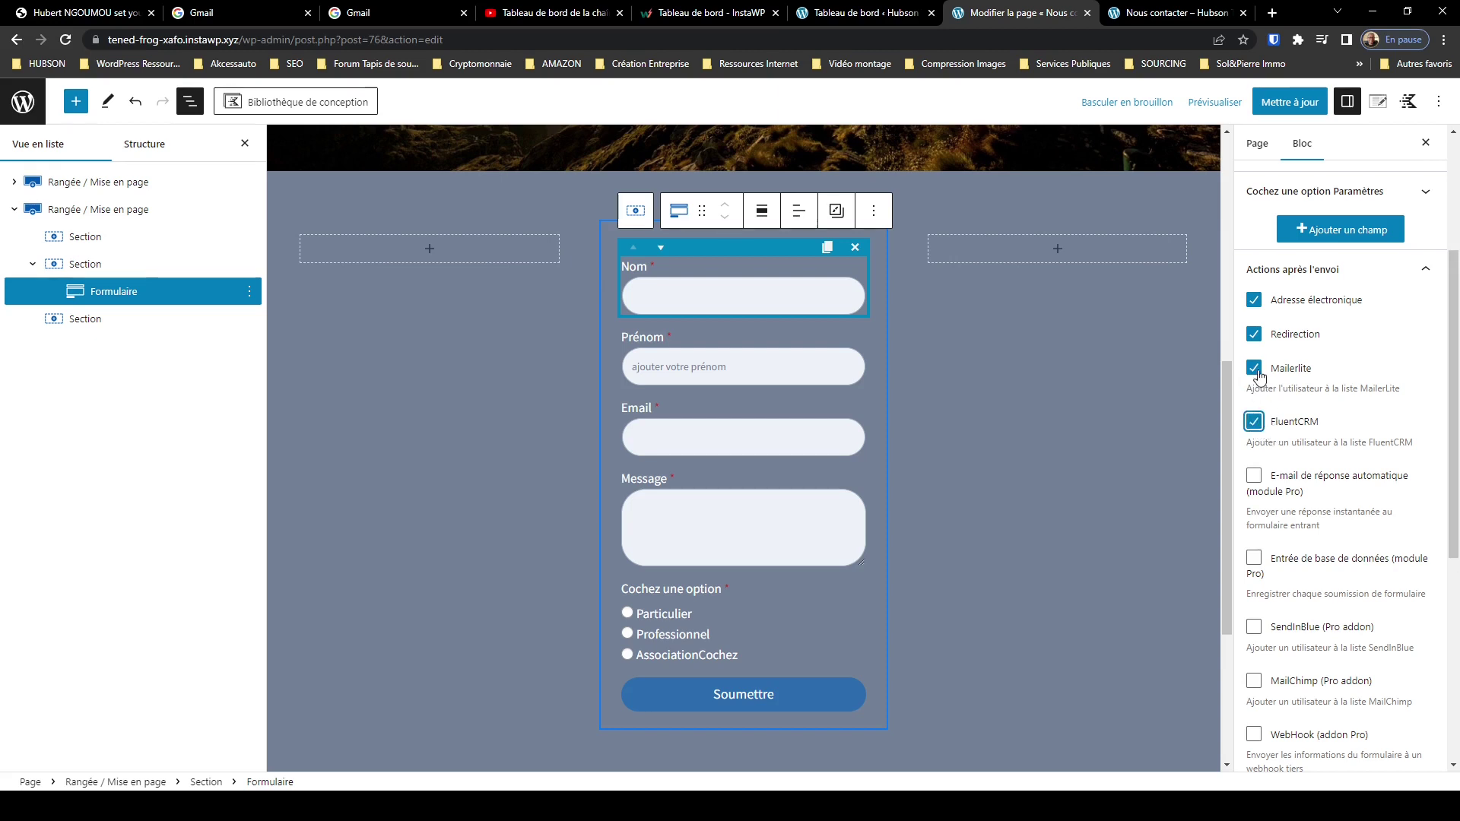
left_click(1254, 423)
left_click_drag(1453, 438, 1458, 645)
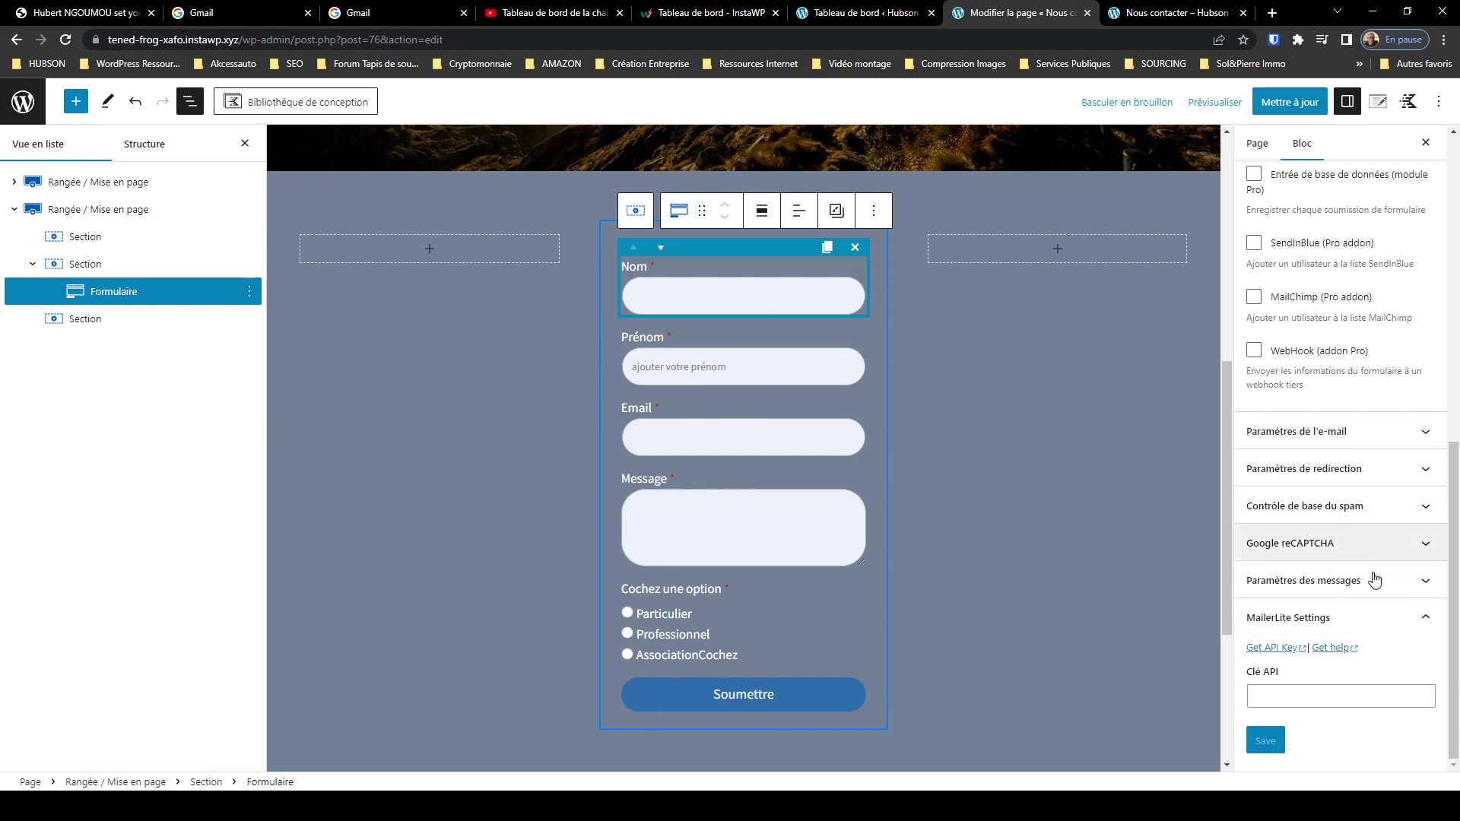
scroll(1292, 532, "up", 6)
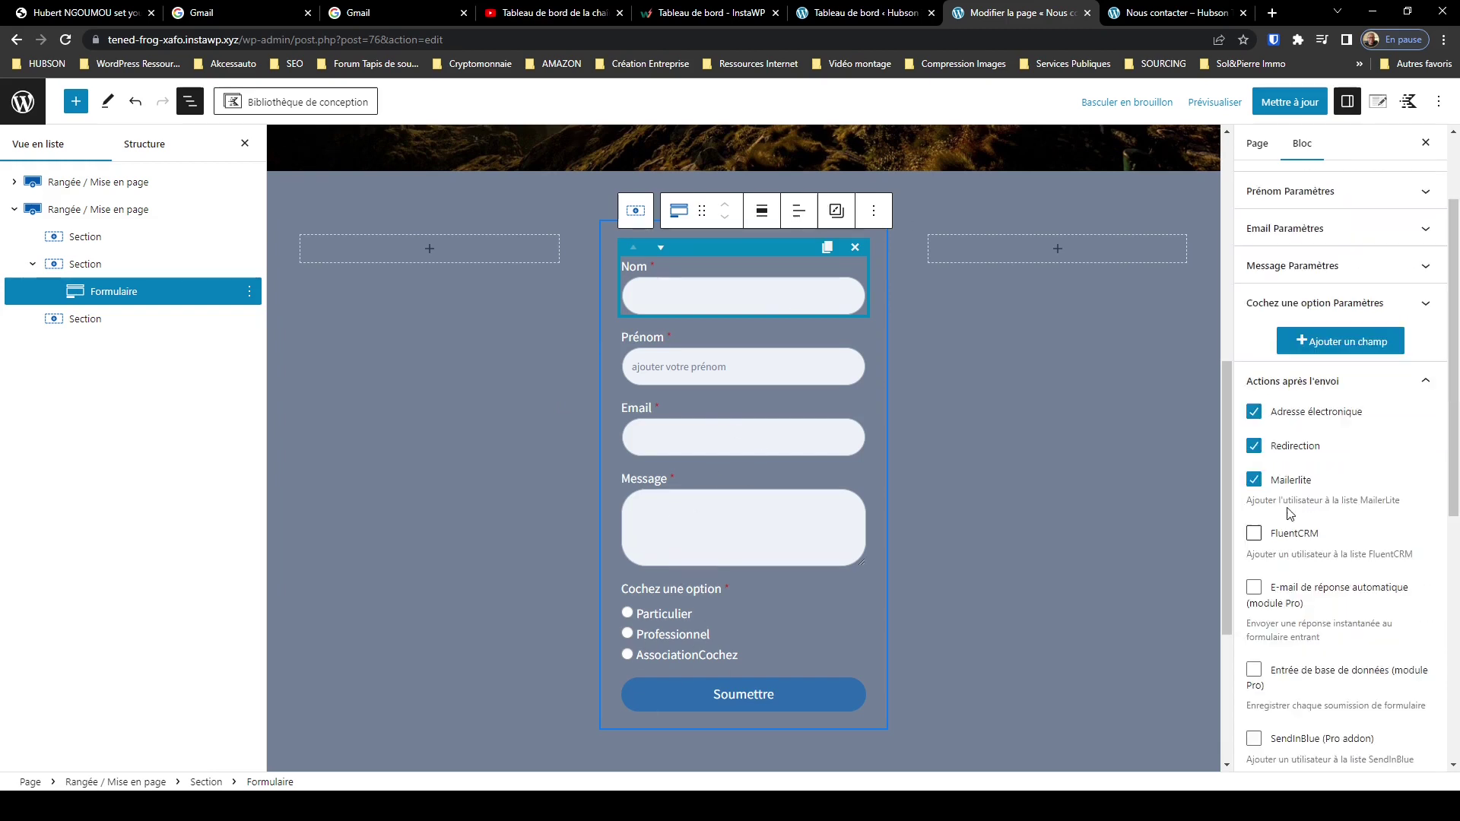
left_click(1253, 481)
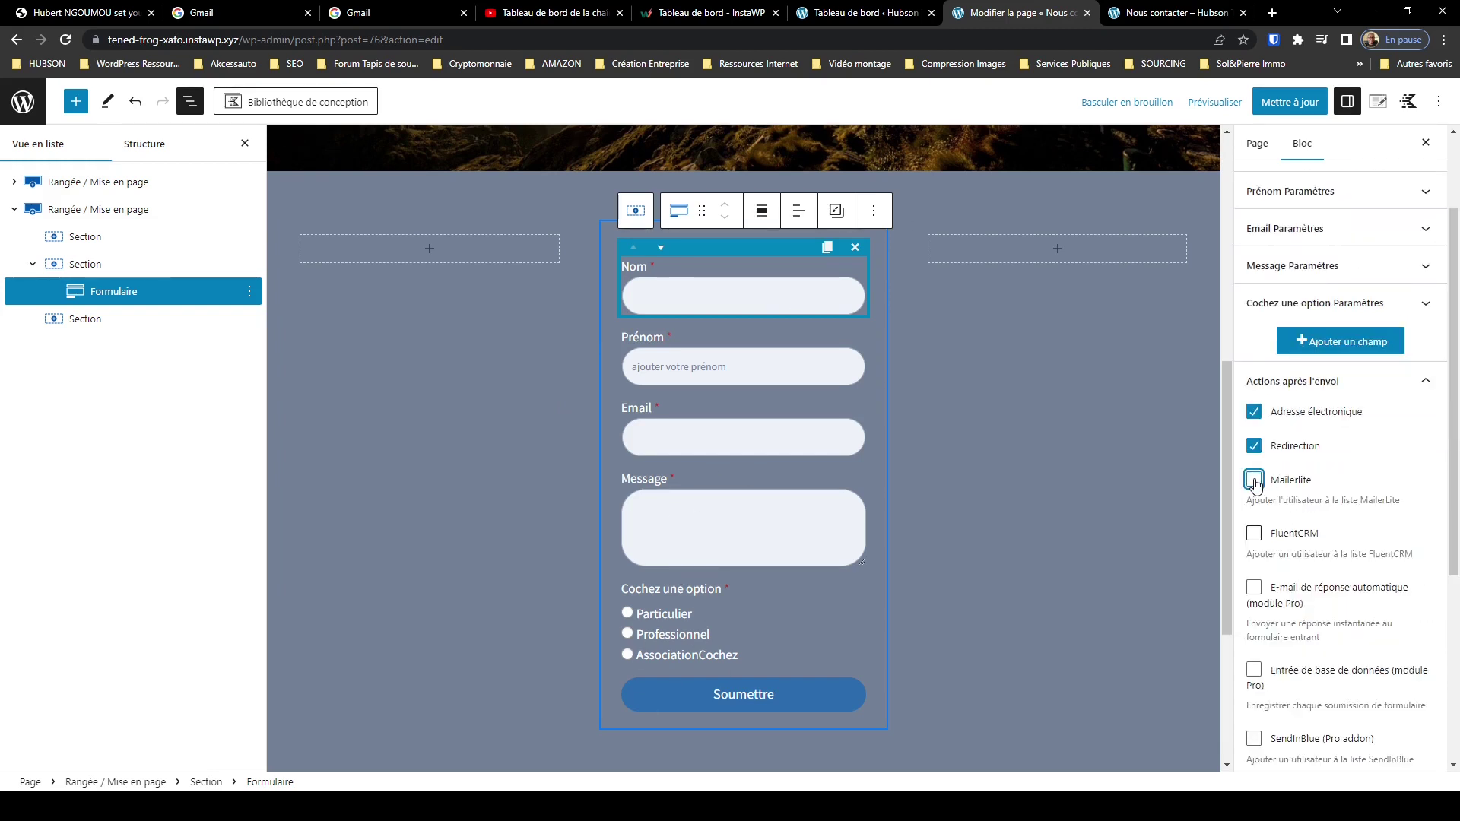
- Enable FluentCRM as an after-submission action for the contact form, show its settings, and review the remaining Pro add-on actions
left_click(1255, 536)
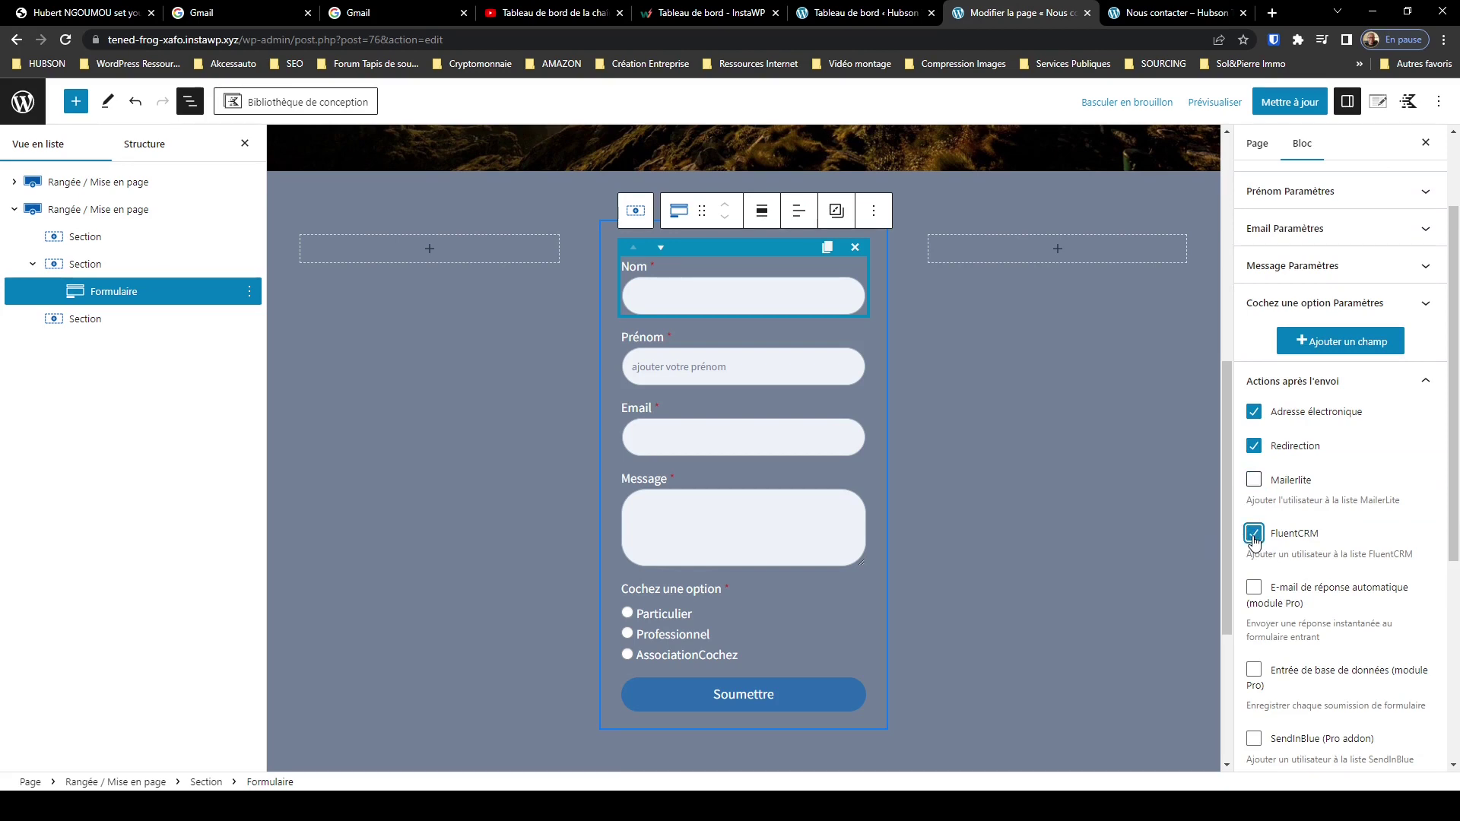
left_click_drag(1453, 547, 1453, 787)
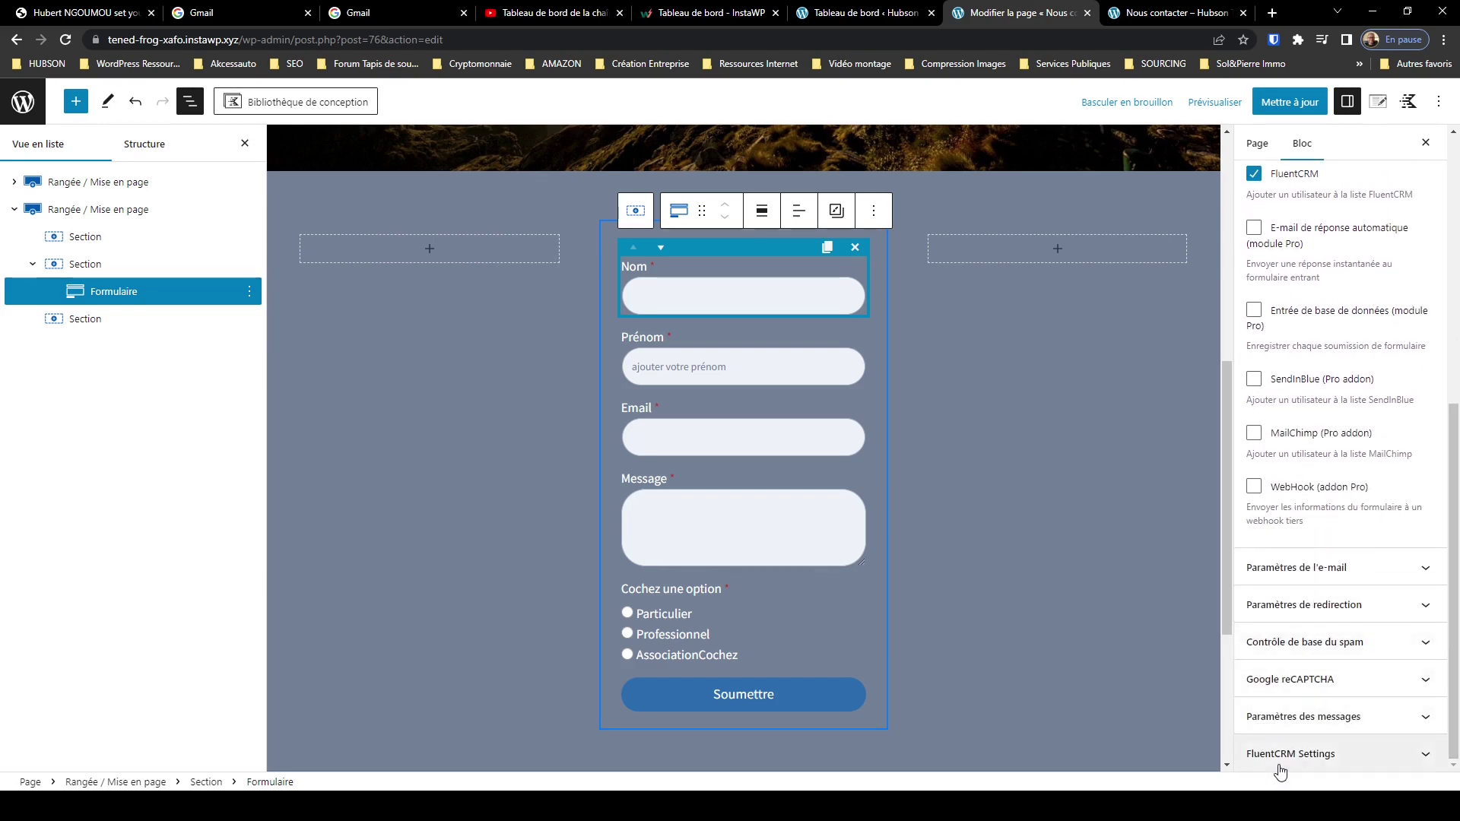
left_click(1424, 760)
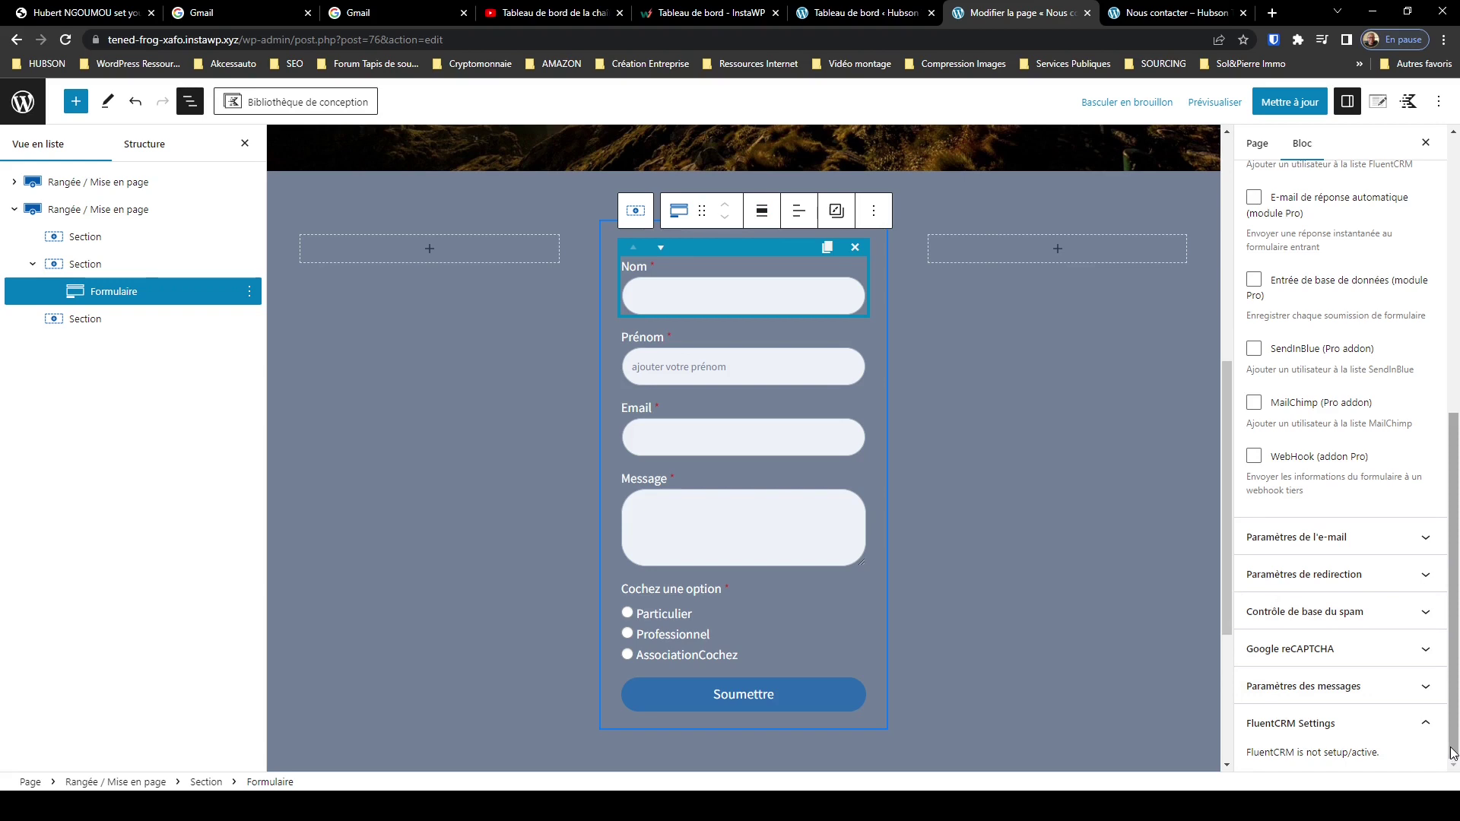
left_click_drag(1456, 737, 1456, 624)
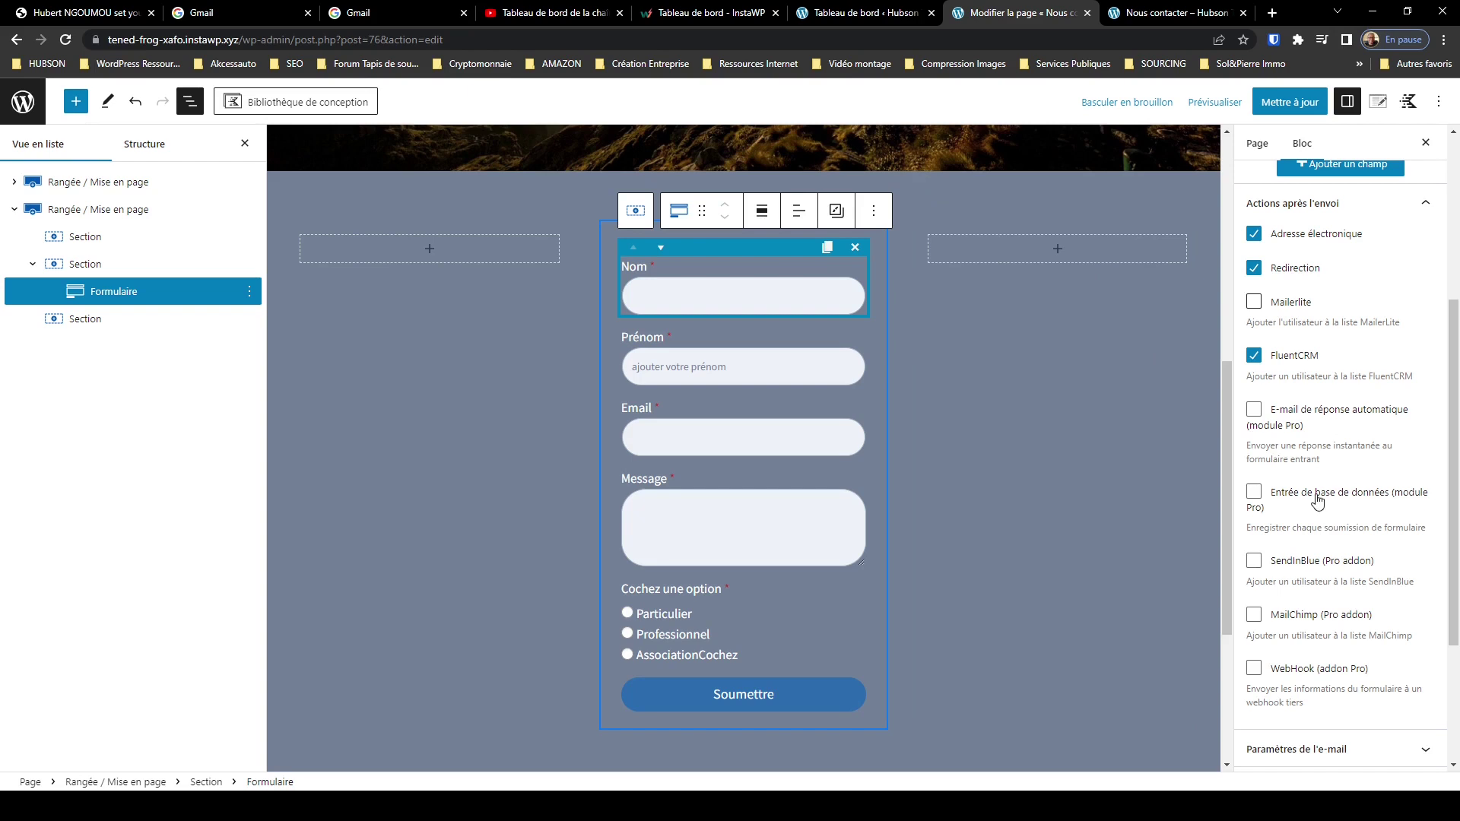
scroll(1339, 600, "down", 1)
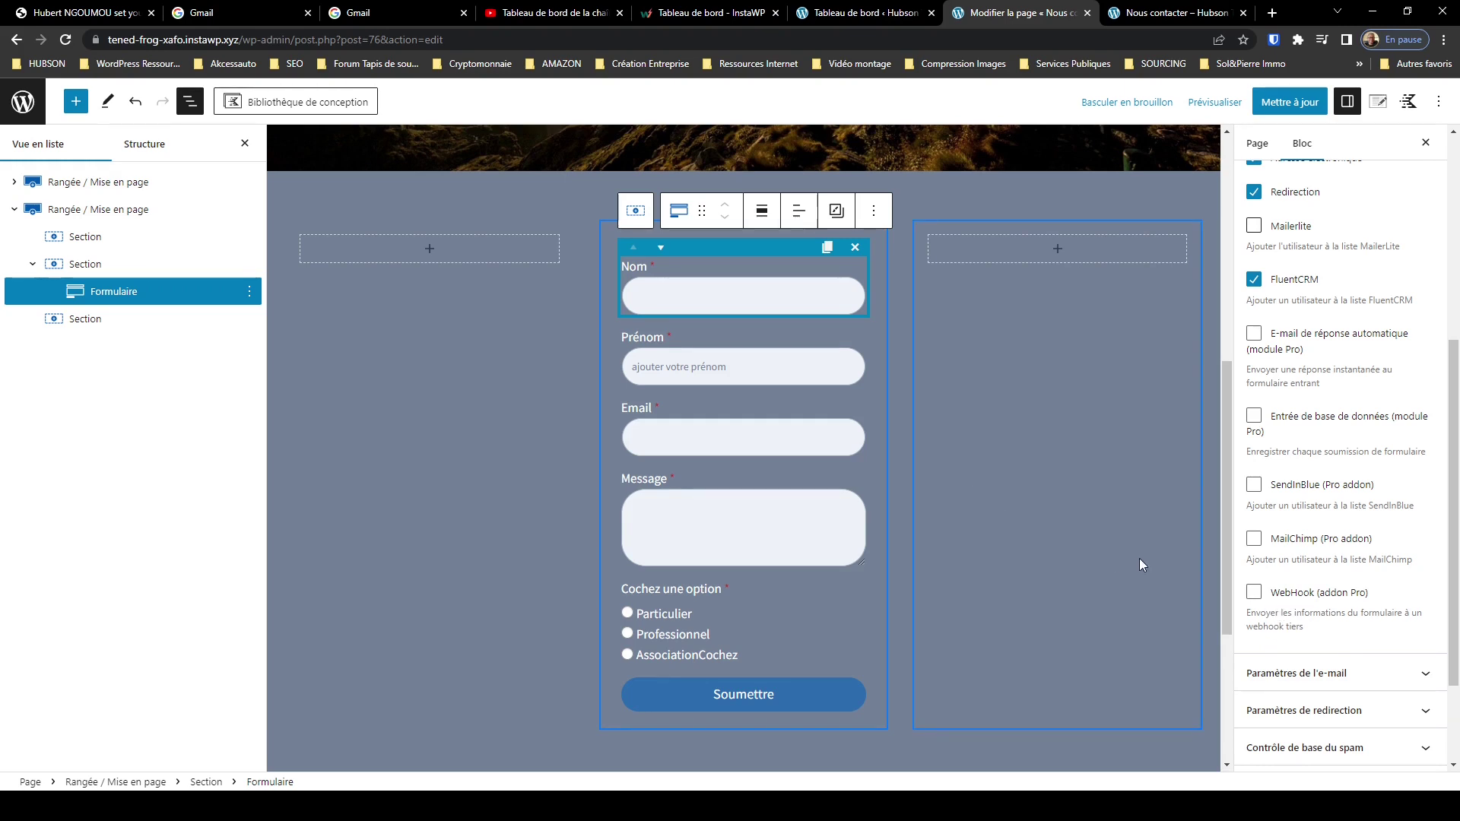
scroll(1138, 558, "up", 3)
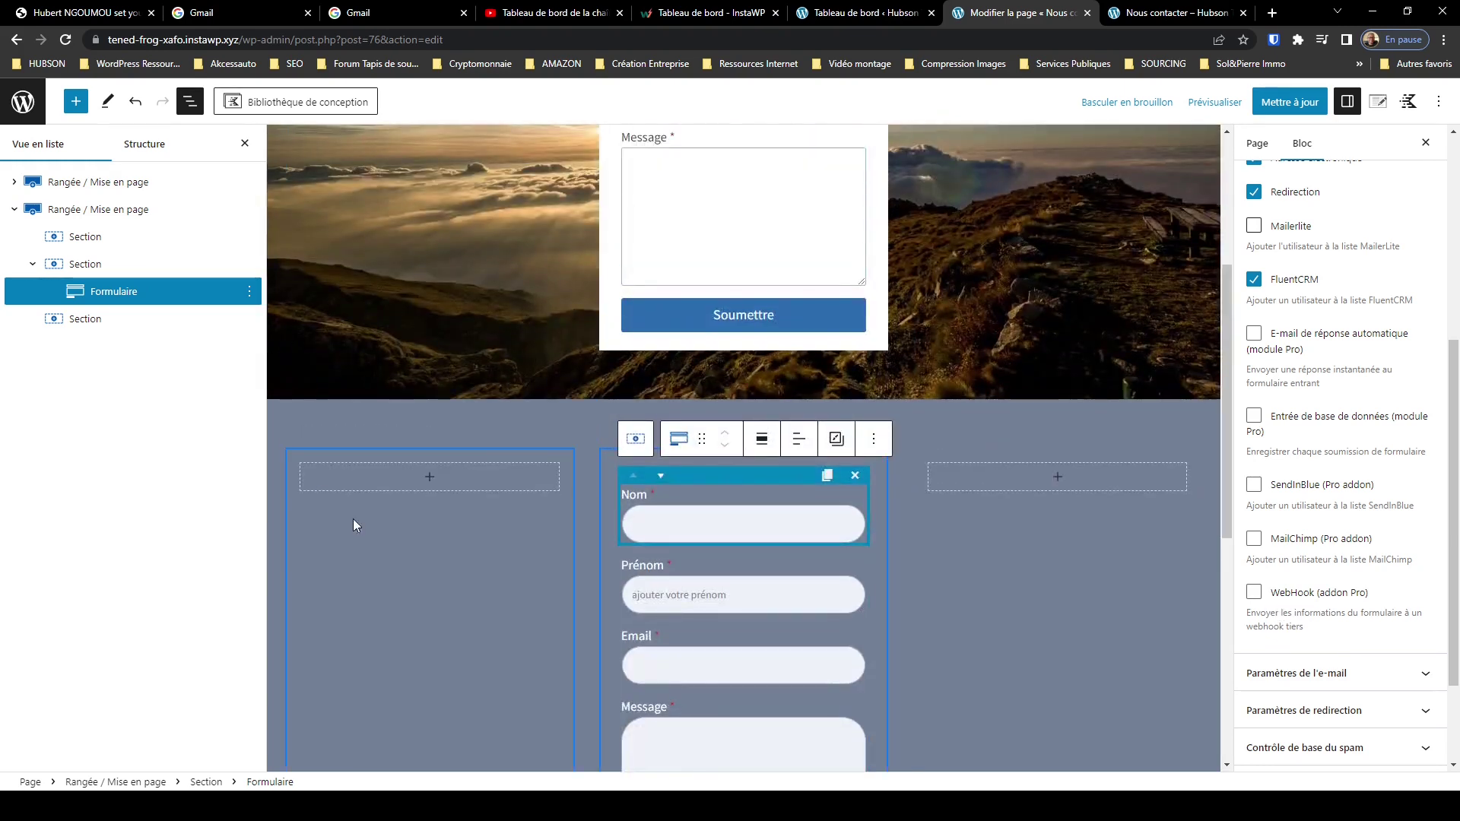